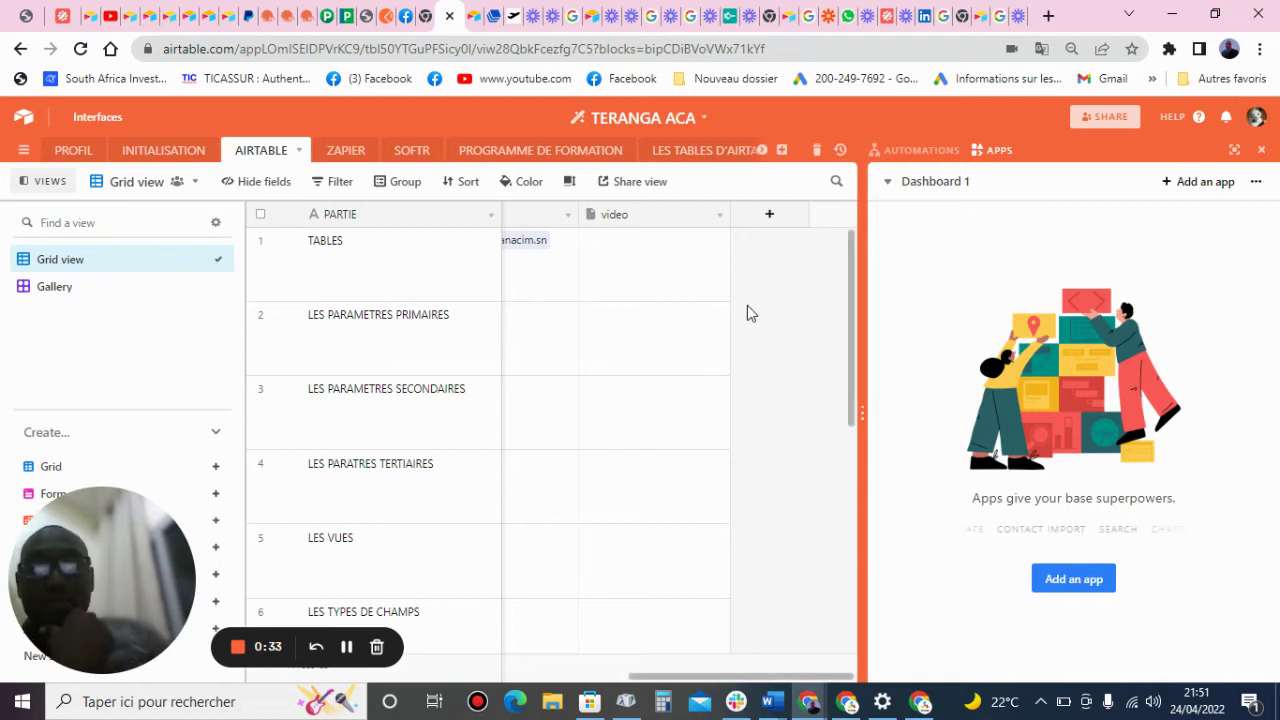
# Start a new field named BUTTON after the video field and set its type to Button
pyautogui.click(767, 218)
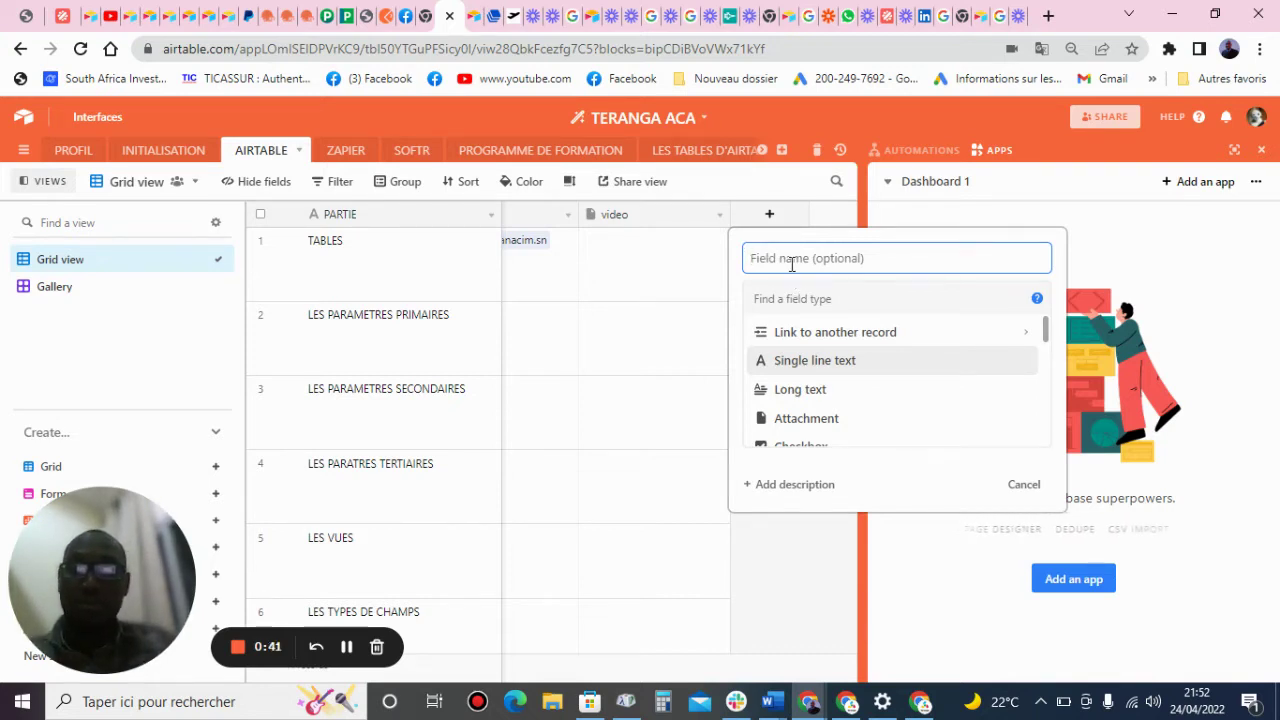
pyautogui.write('BU')
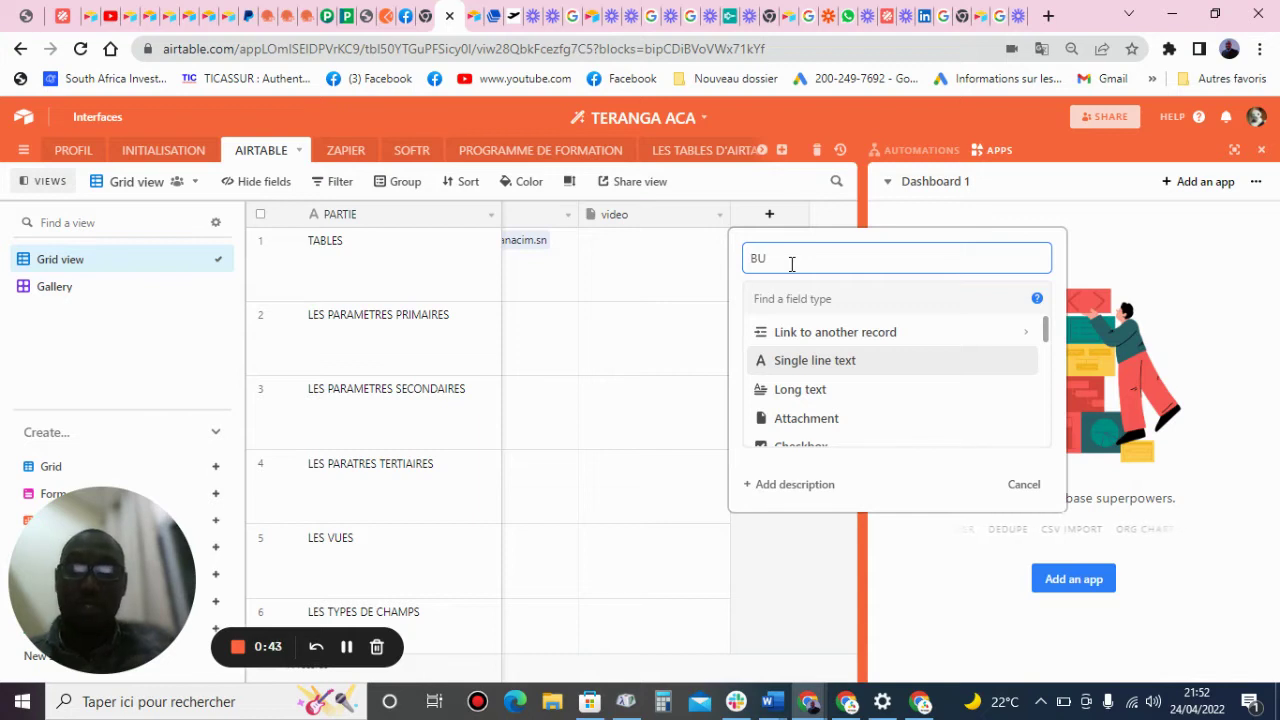
pyautogui.write('TTON')
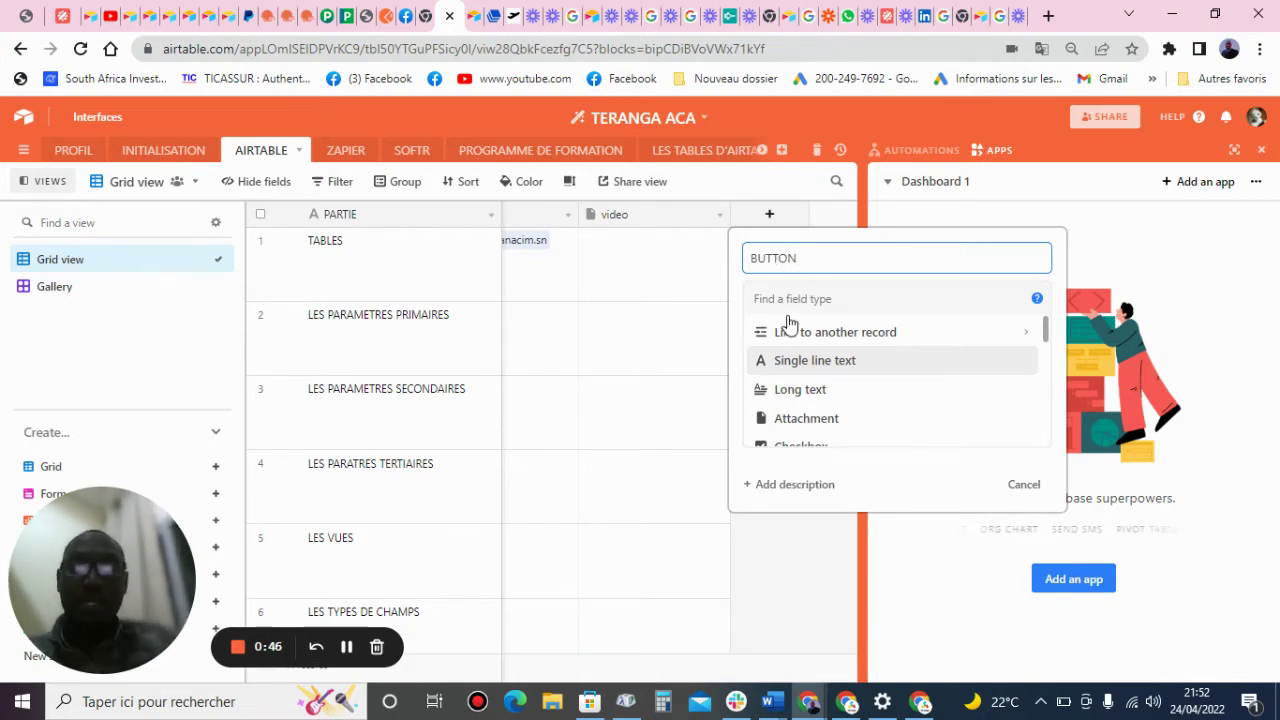
pyautogui.click(779, 299)
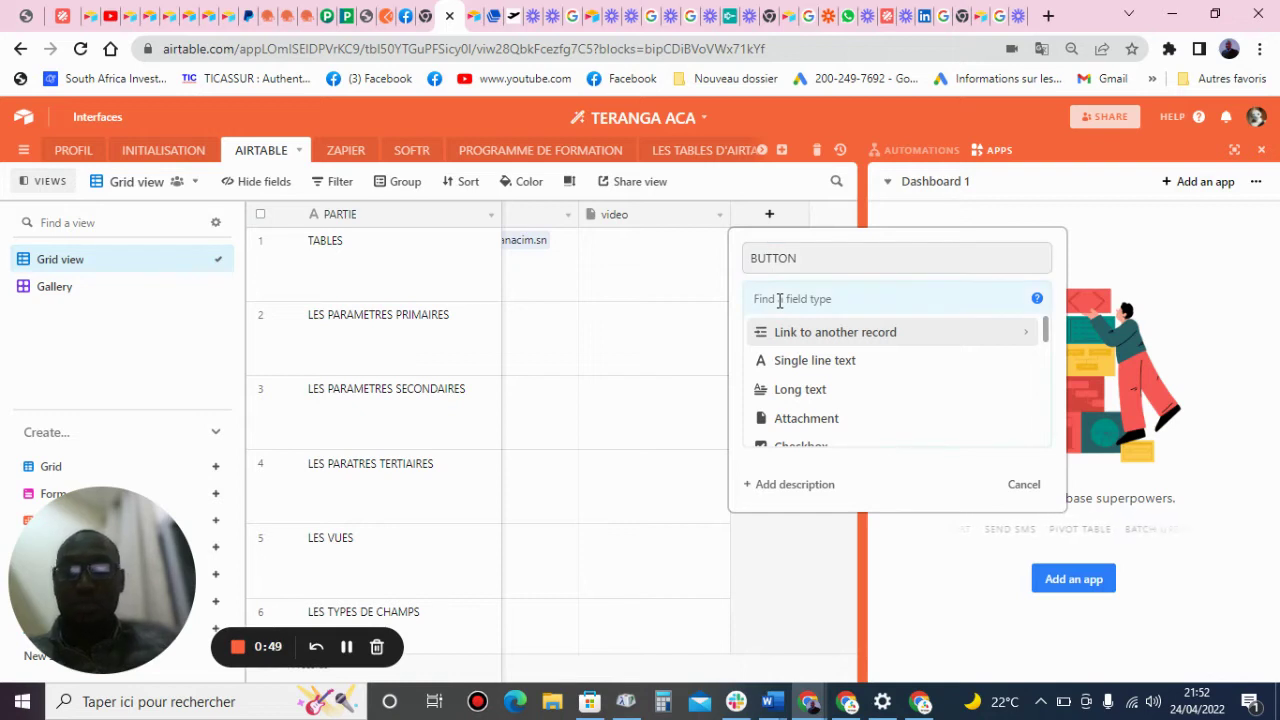
pyautogui.write('BUTT')
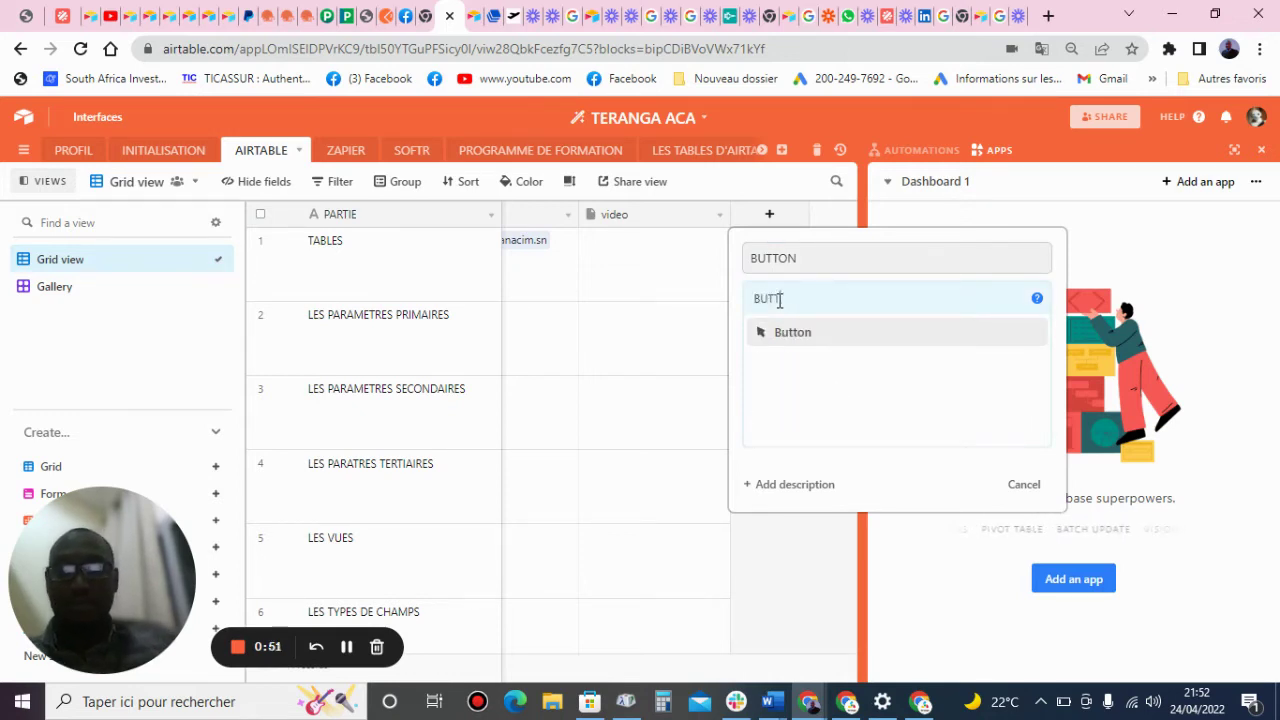
pyautogui.click(818, 340)
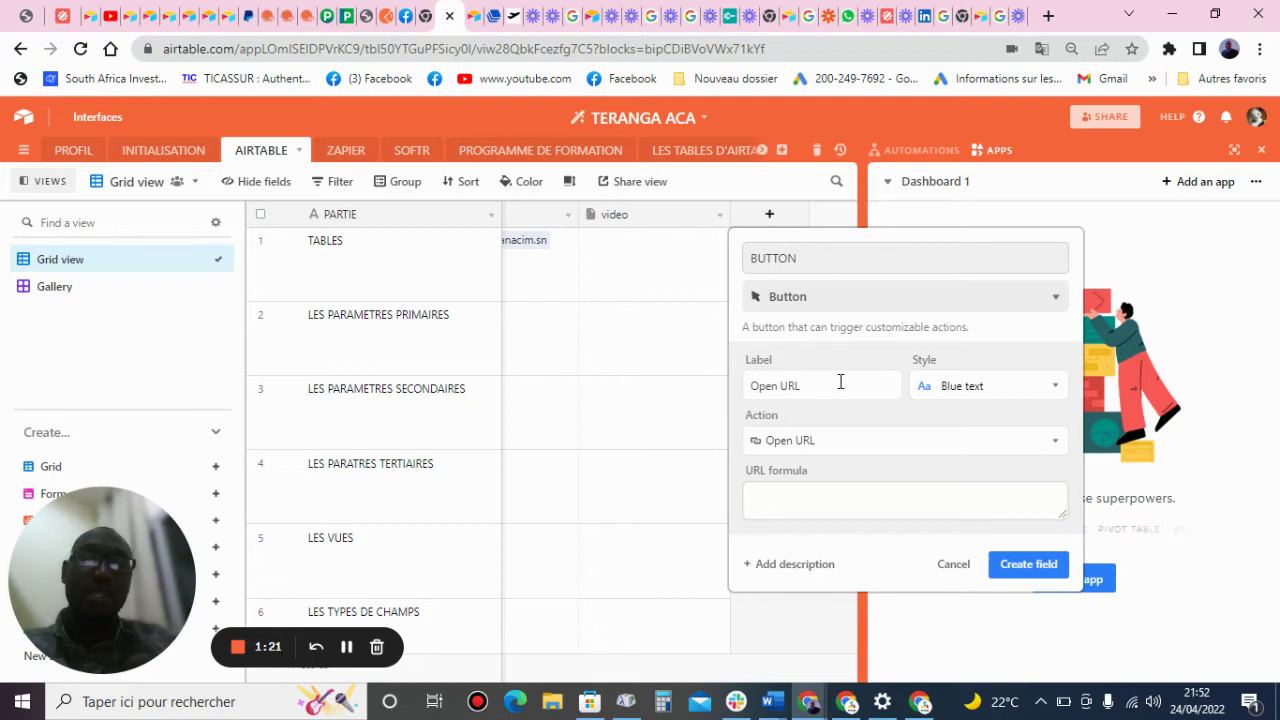
# Look through the available button styles and actions, and set the button's action to Preview URL
pyautogui.click(1032, 393)
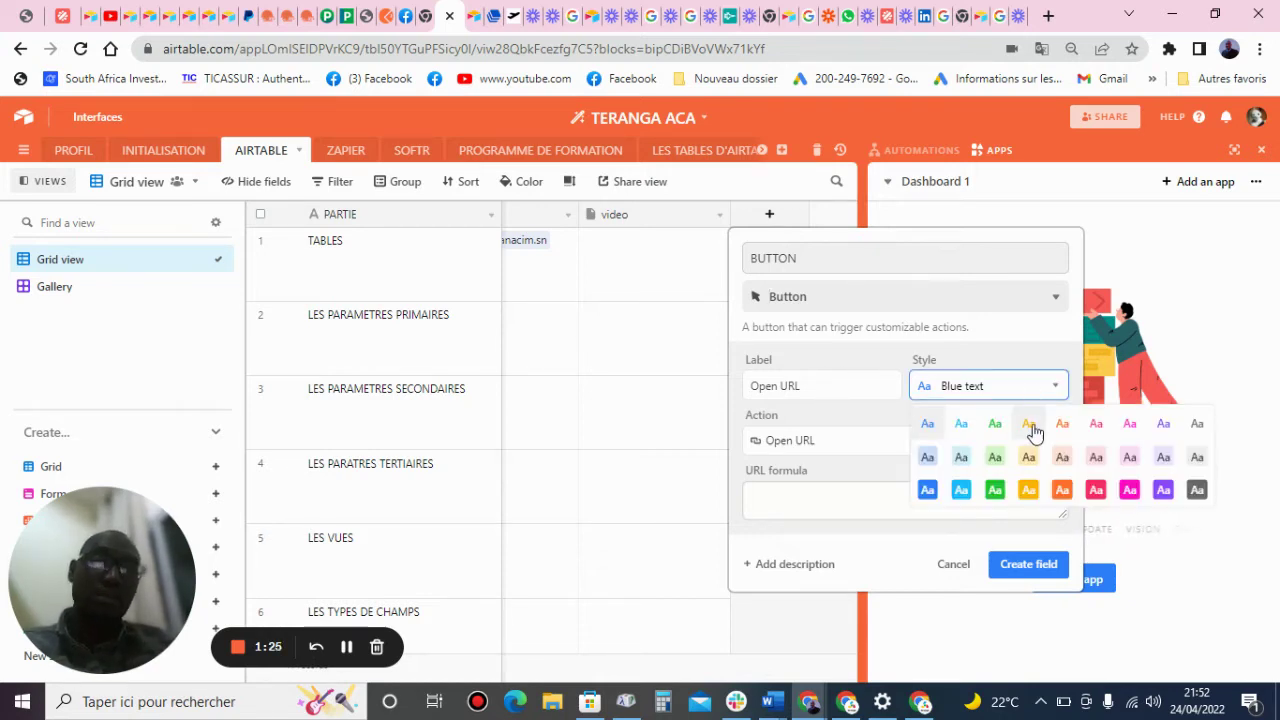
pyautogui.click(996, 356)
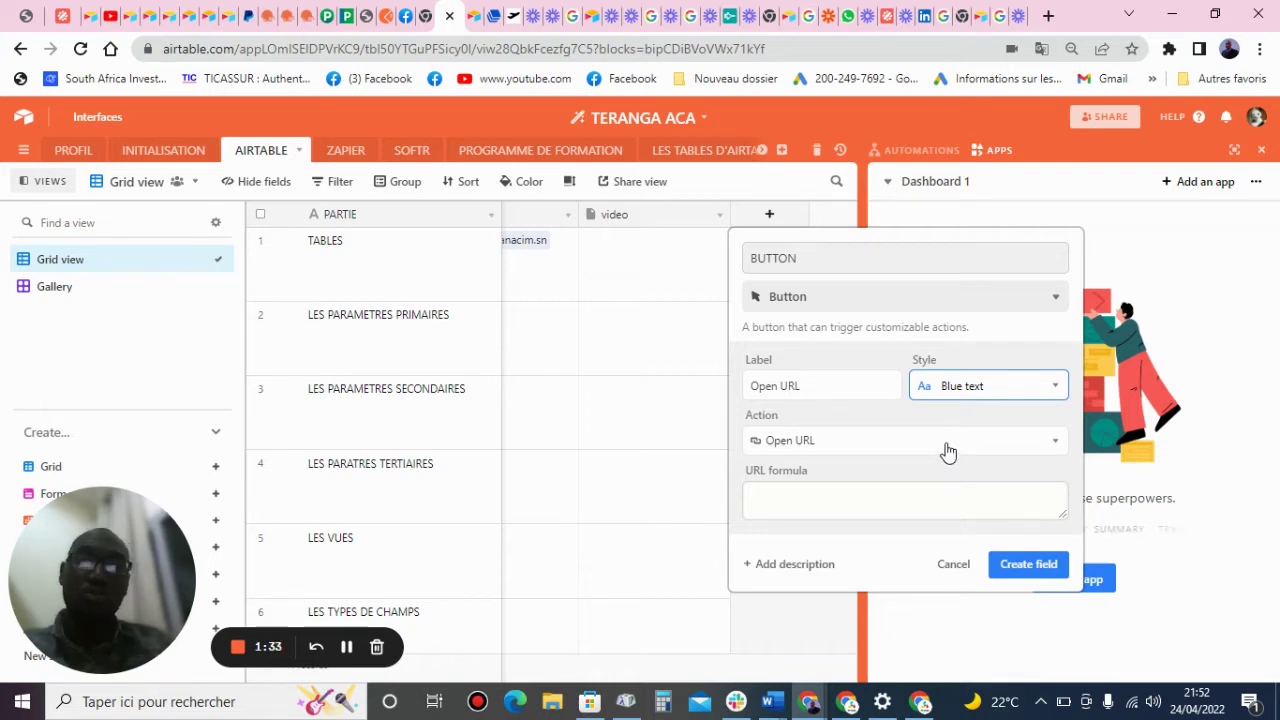
pyautogui.click(948, 452)
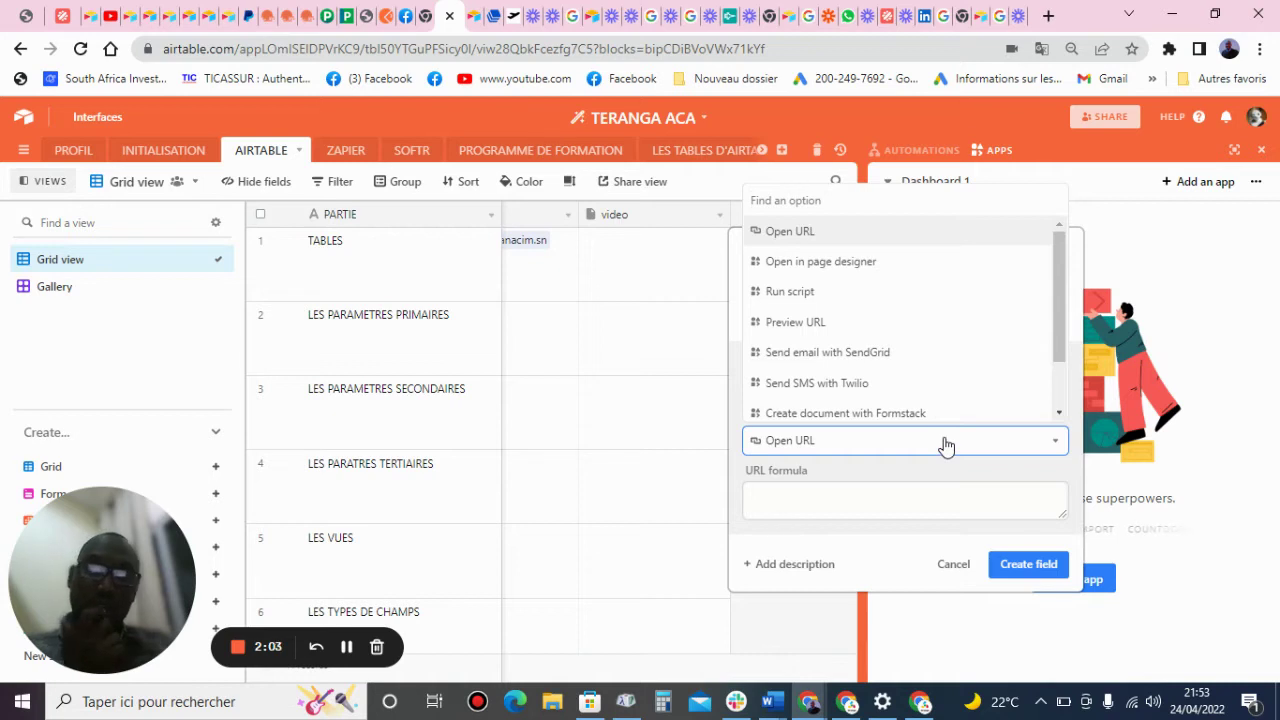
pyautogui.scroll(-1, 980, 420)
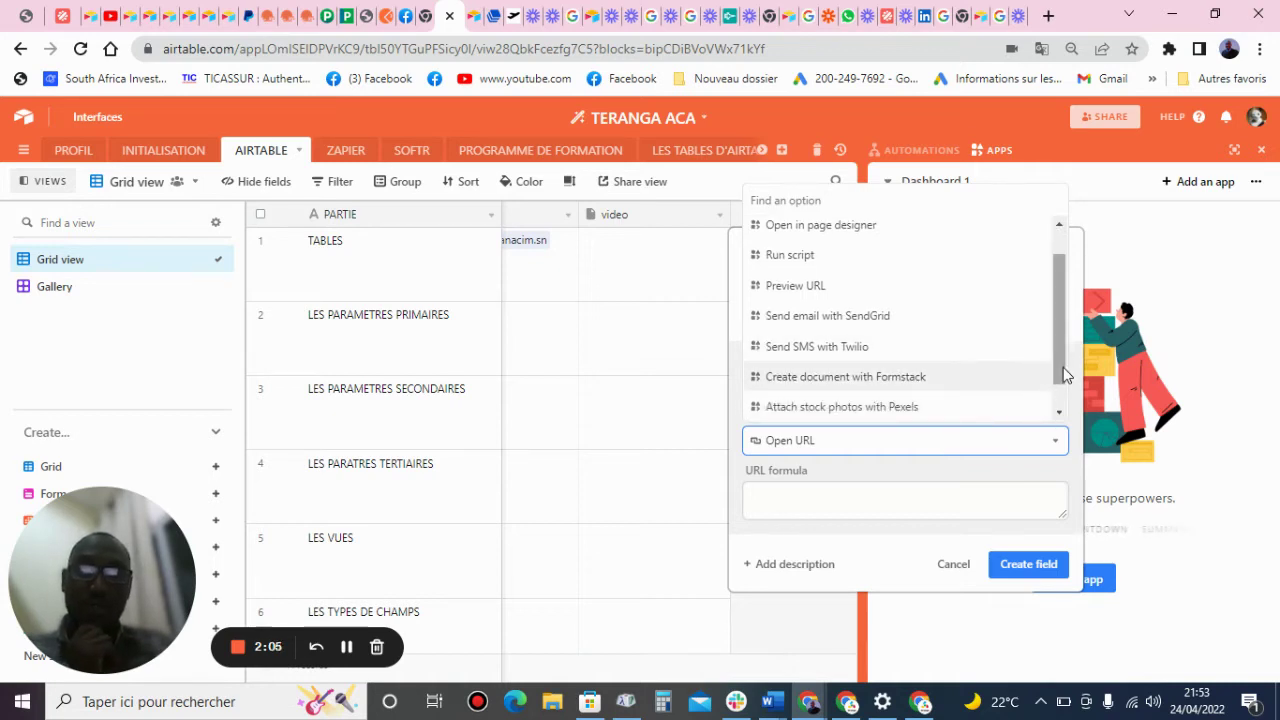
pyautogui.scroll(1, 1063, 367)
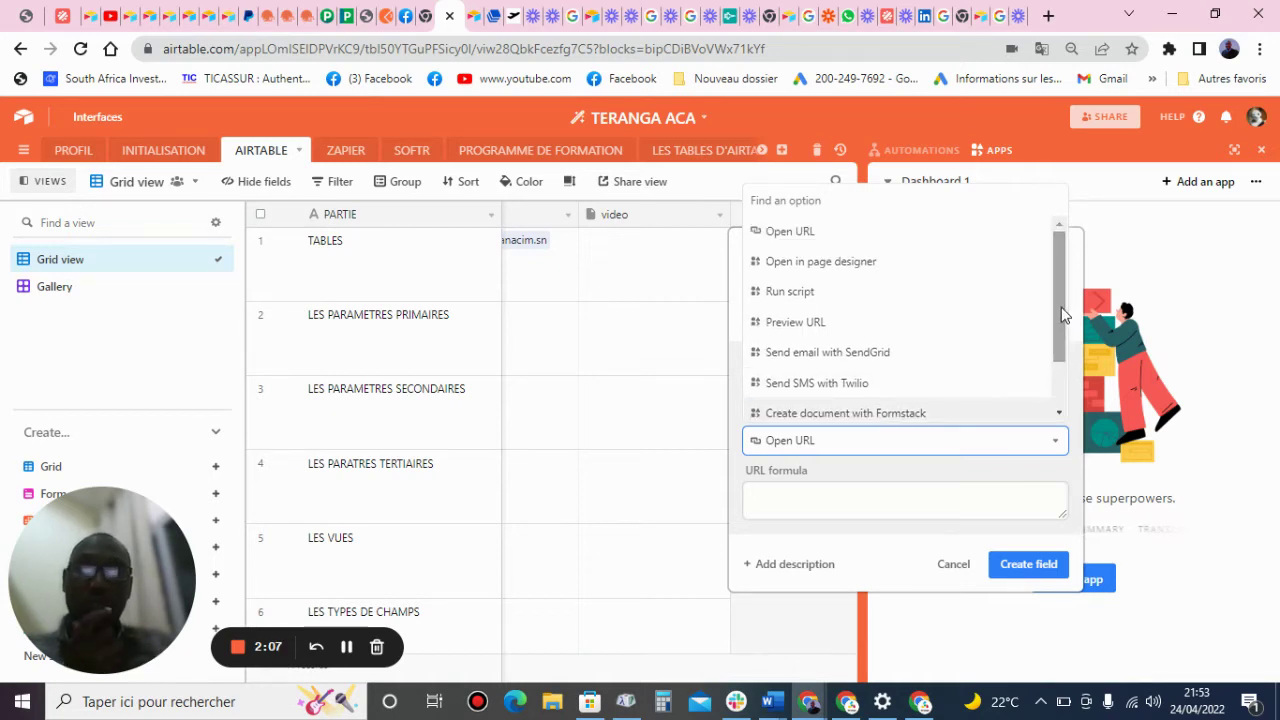
pyautogui.moveTo(1063, 315); pyautogui.dragTo(1063, 322)
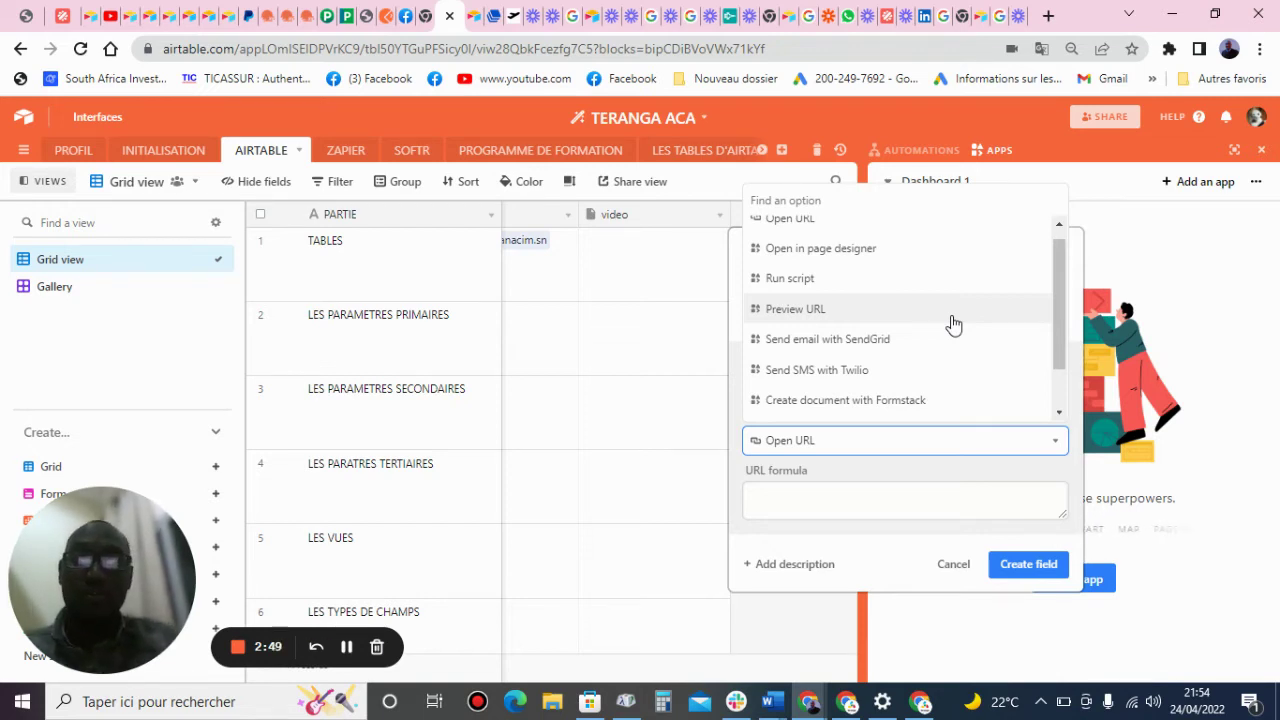
pyautogui.moveTo(1059, 342); pyautogui.dragTo(1053, 403)
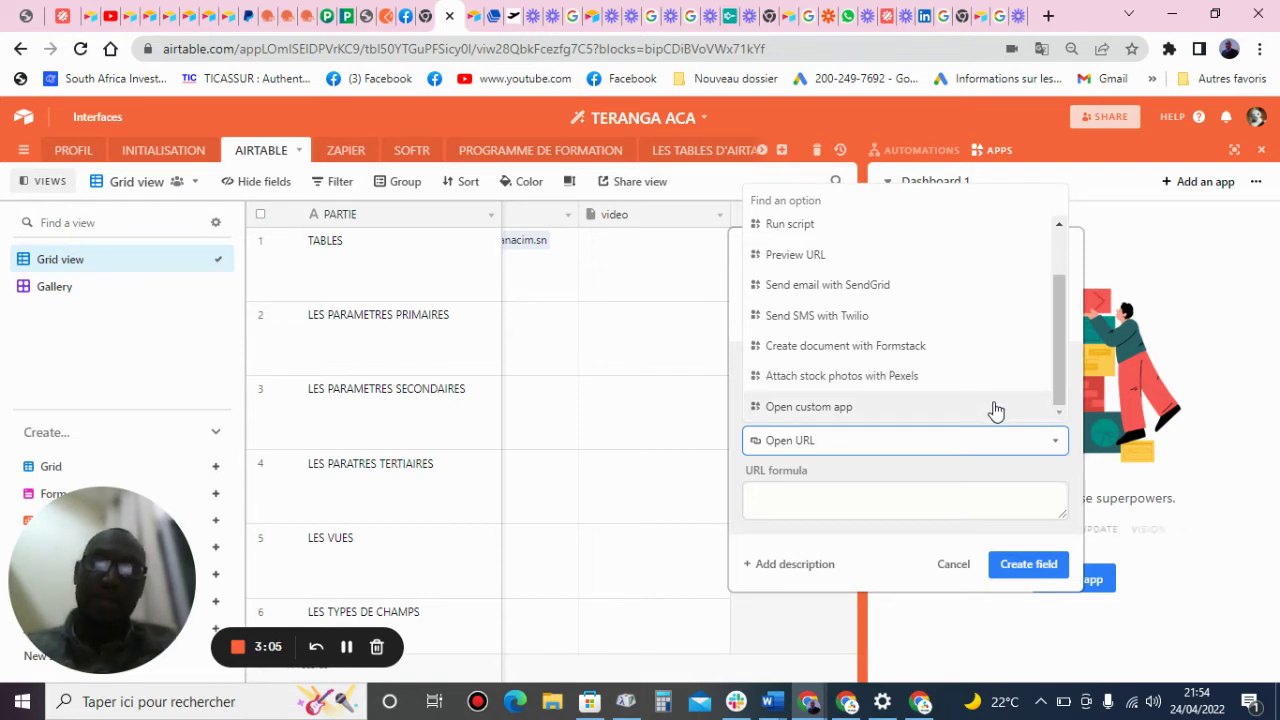
pyautogui.moveTo(1061, 391); pyautogui.dragTo(1057, 346)
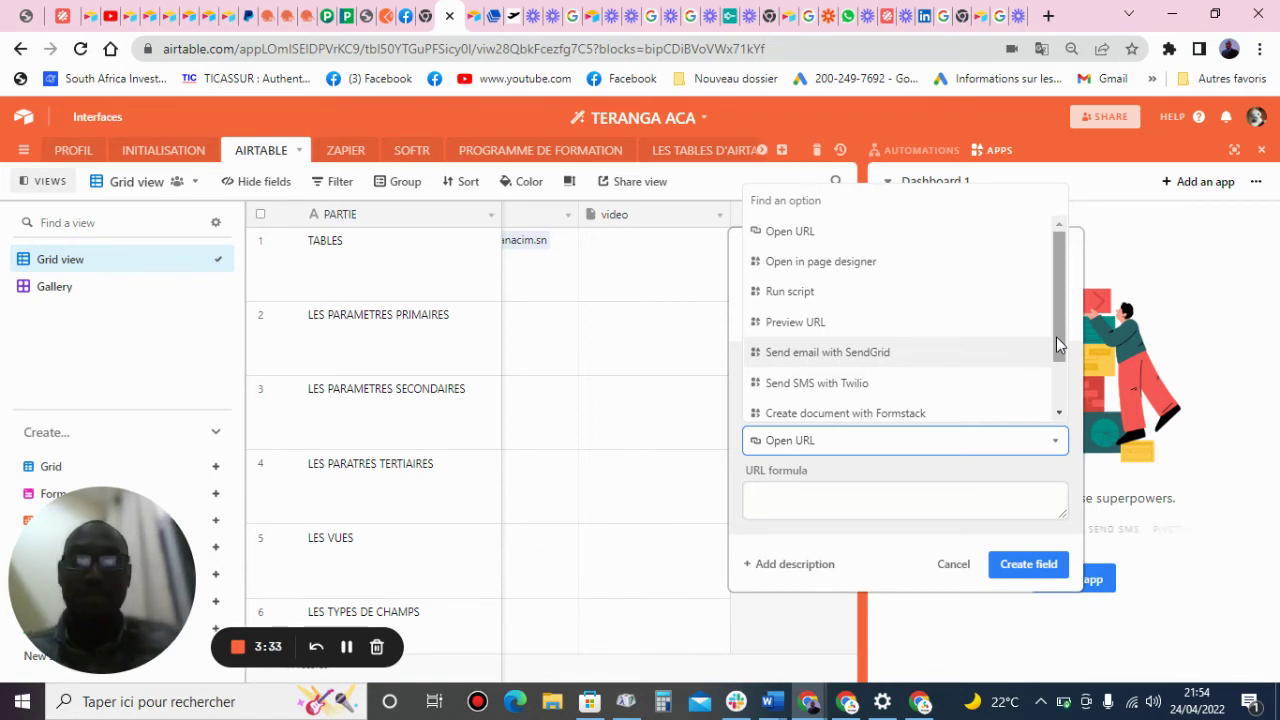
pyautogui.moveTo(1056, 337)
pyautogui.mouseDown()
pyautogui.moveTo(1054, 416)
pyautogui.moveTo(1056, 349)
pyautogui.mouseUp()
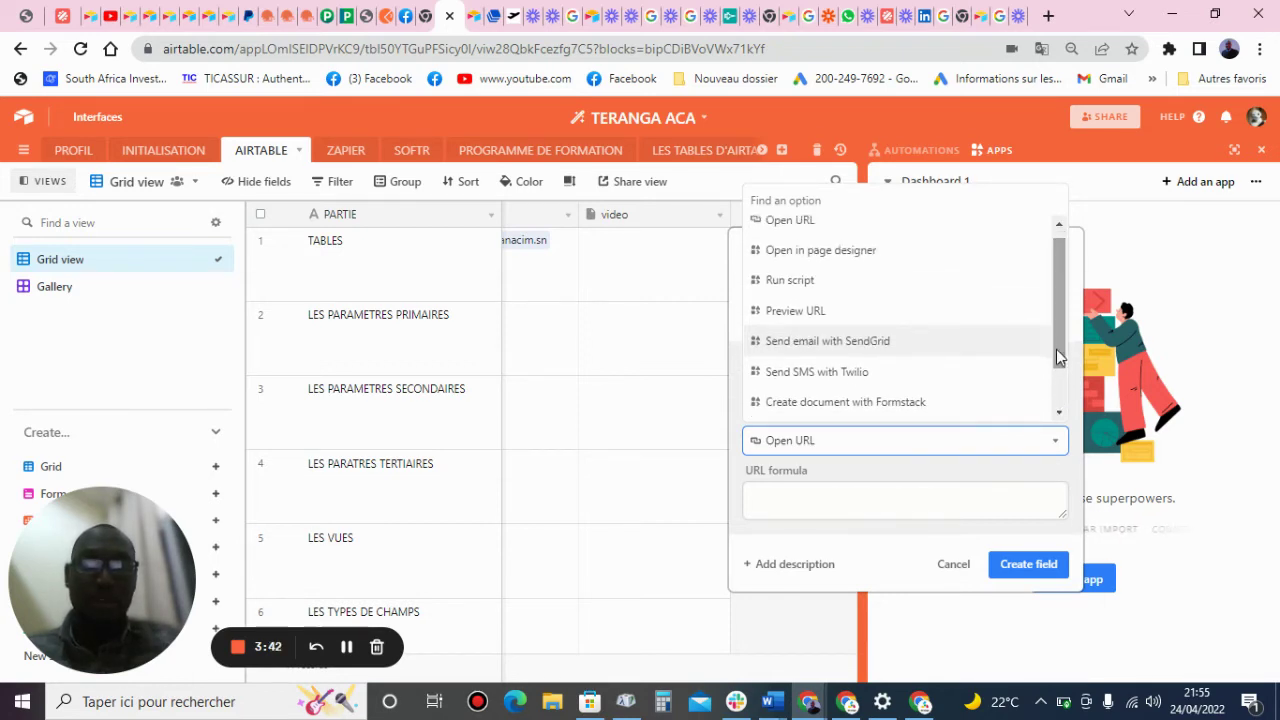
pyautogui.click(968, 312)
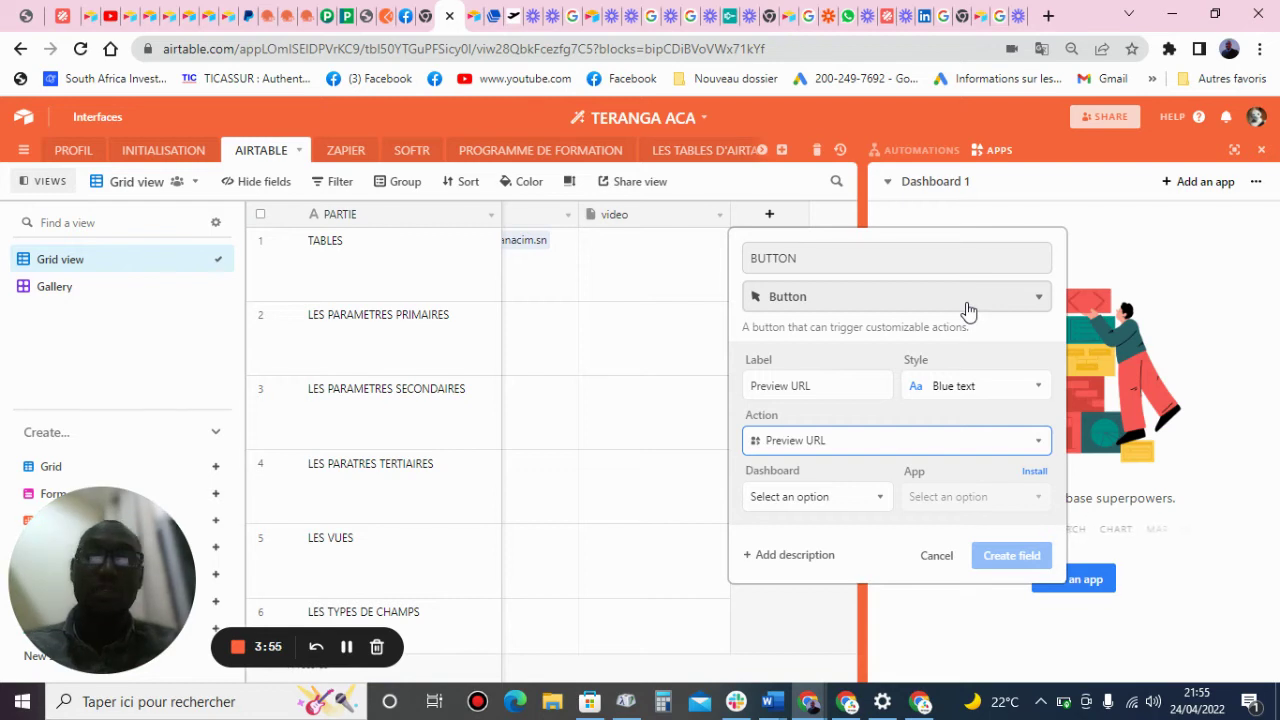
# Change the new button field's name to REGARDER LA VIDEO
pyautogui.click(900, 264)
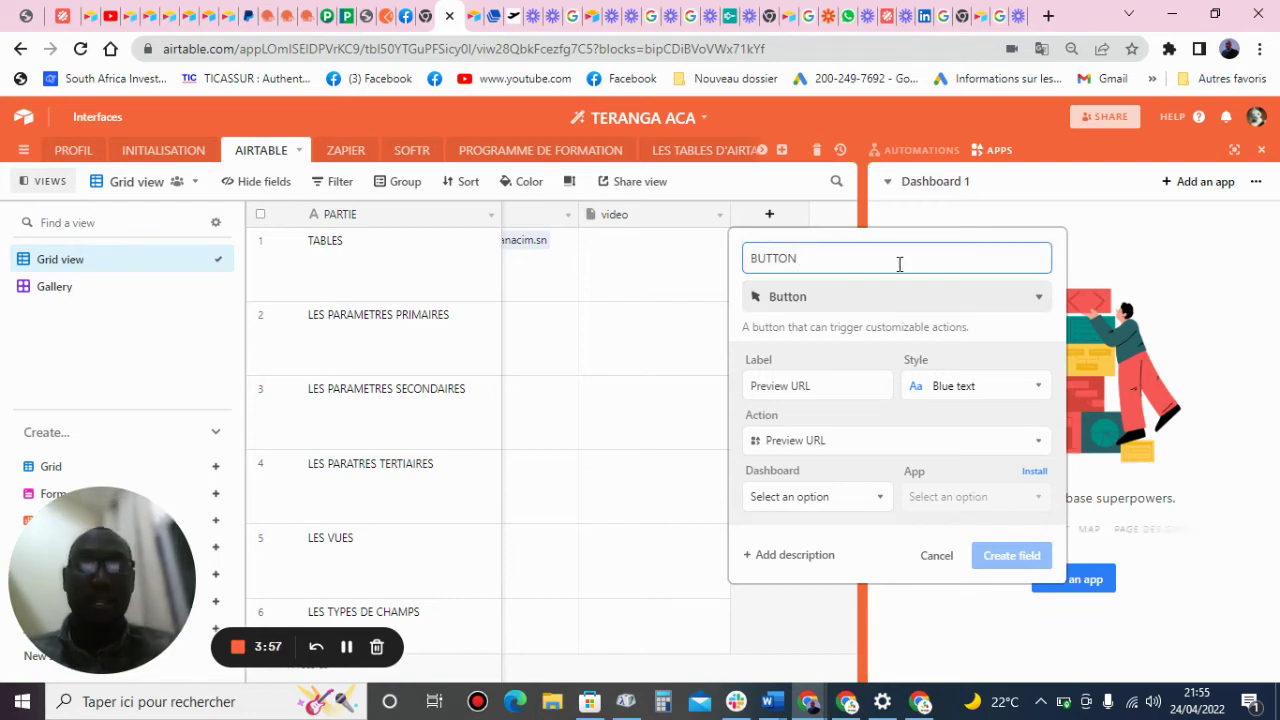
pyautogui.press('BackSpace')
pyautogui.press('BackSpace')
pyautogui.press('BackSpace')
pyautogui.press('BackSpace')
pyautogui.press('BackSpace')
pyautogui.press('BackSpace')
pyautogui.write('VI')
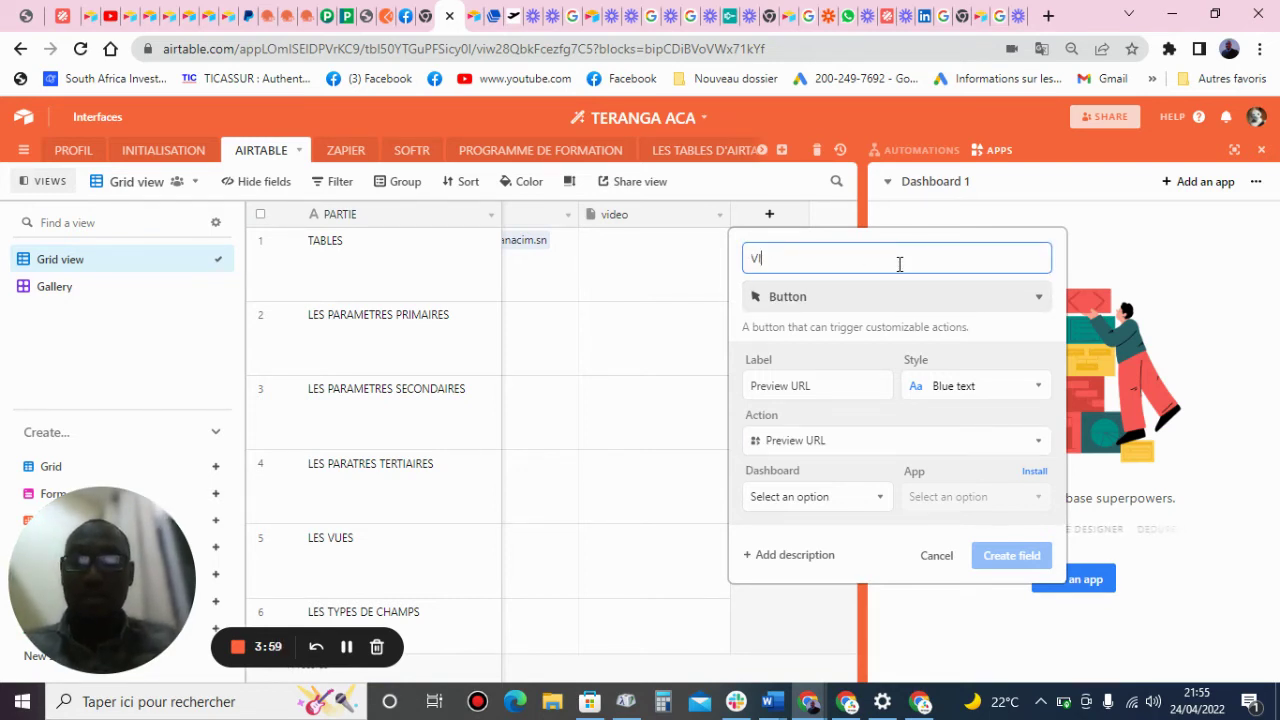
pyautogui.write('SIO')
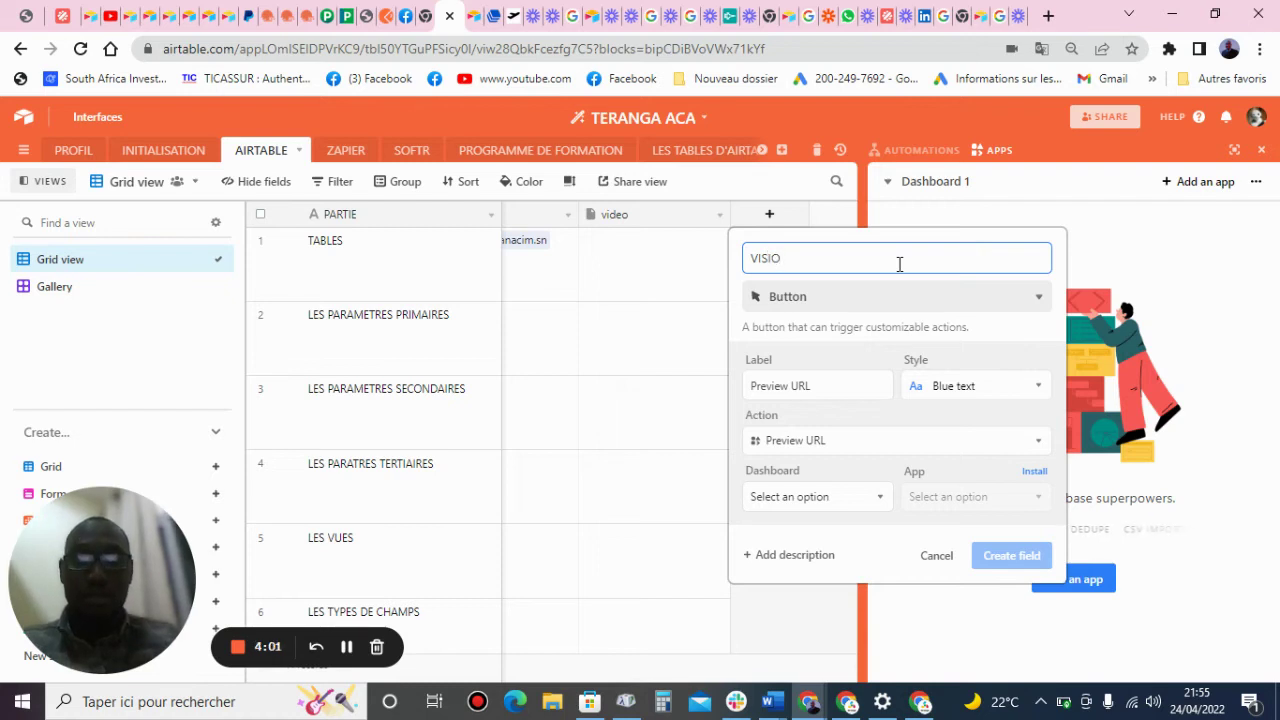
pyautogui.press('BackSpace')
pyautogui.press('BackSpace')
pyautogui.press('BackSpace')
pyautogui.press('BackSpace')
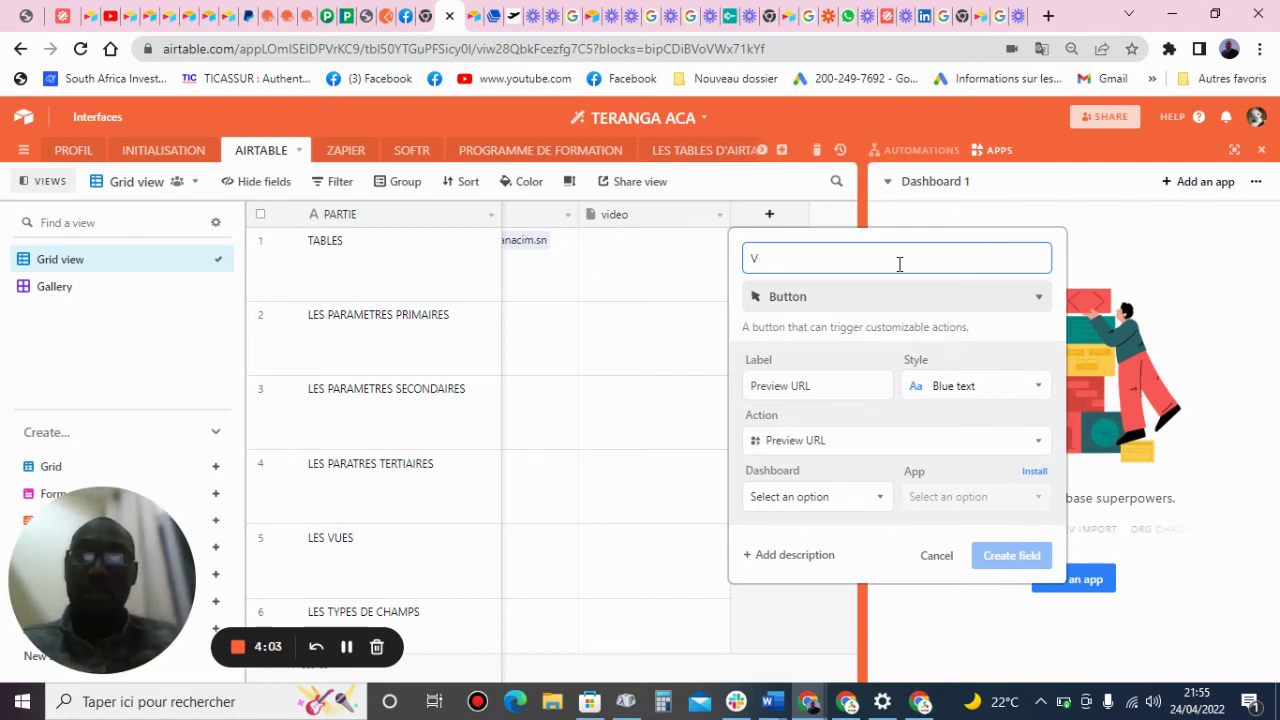
pyautogui.write('IS')
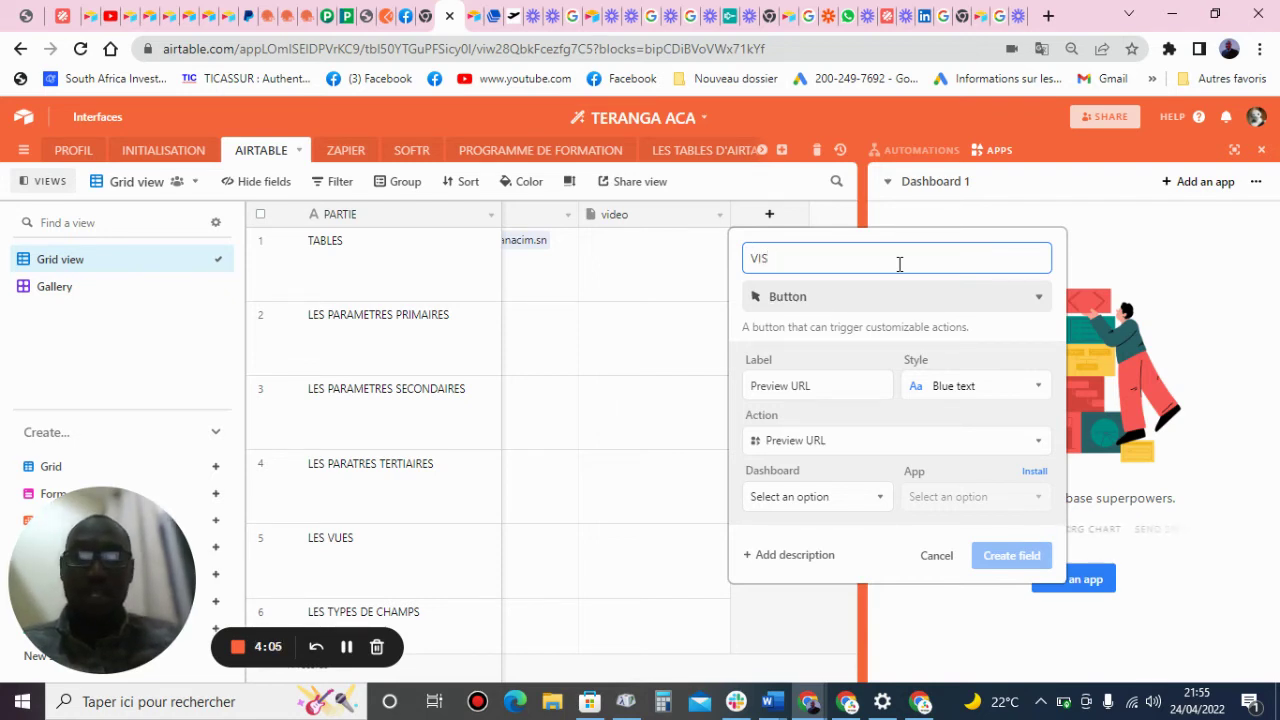
pyautogui.press('BackSpace')
pyautogui.press('BackSpace')
pyautogui.press('BackSpace')
pyautogui.write('REGA')
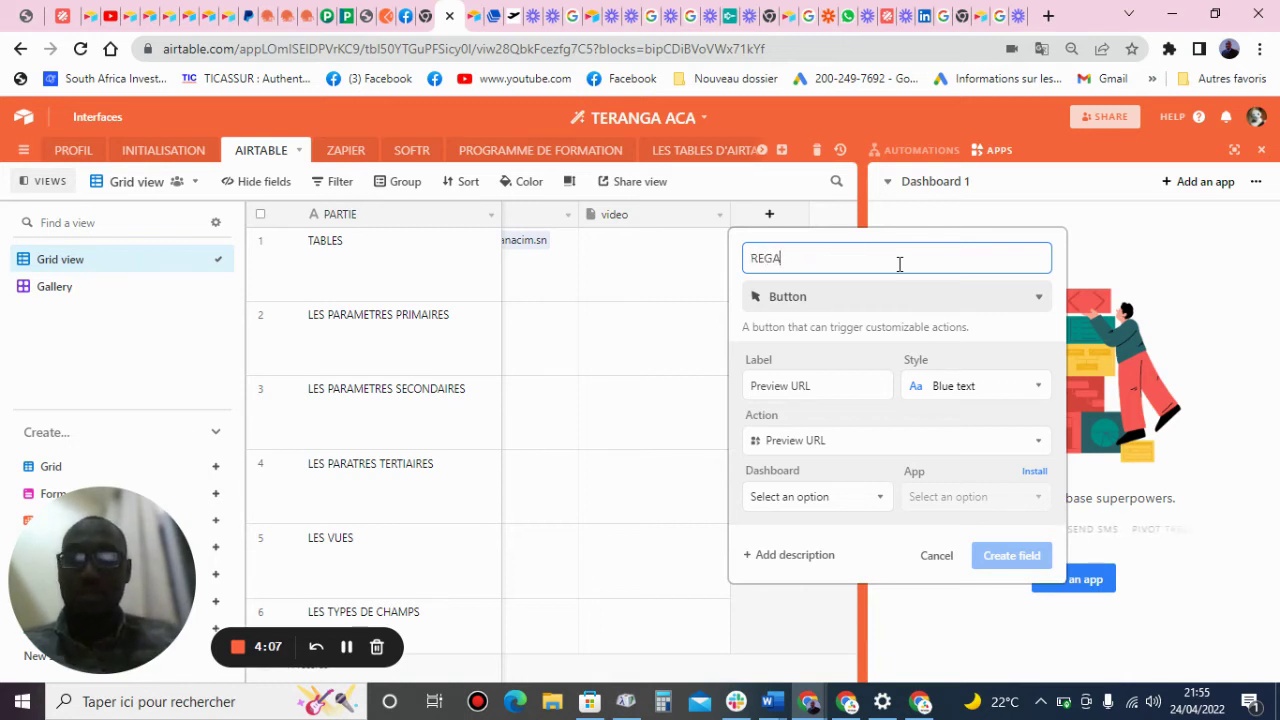
pyautogui.write('RDER')
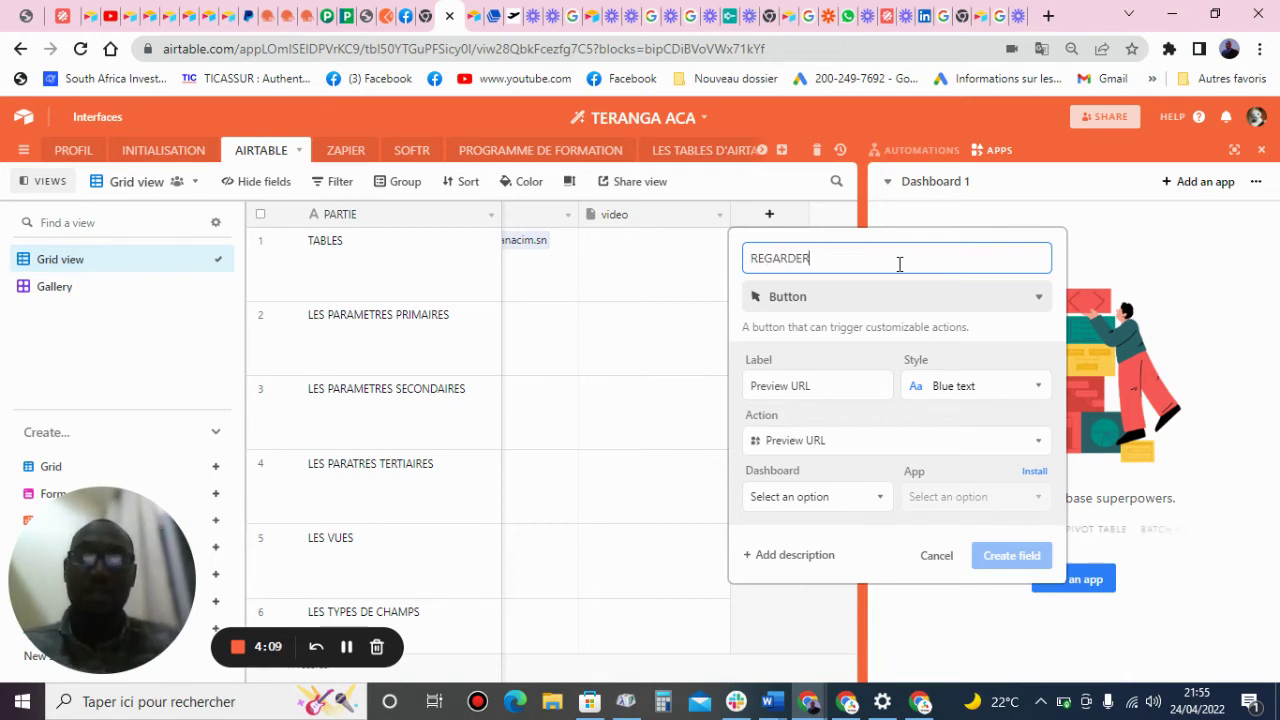
pyautogui.write(' LA V')
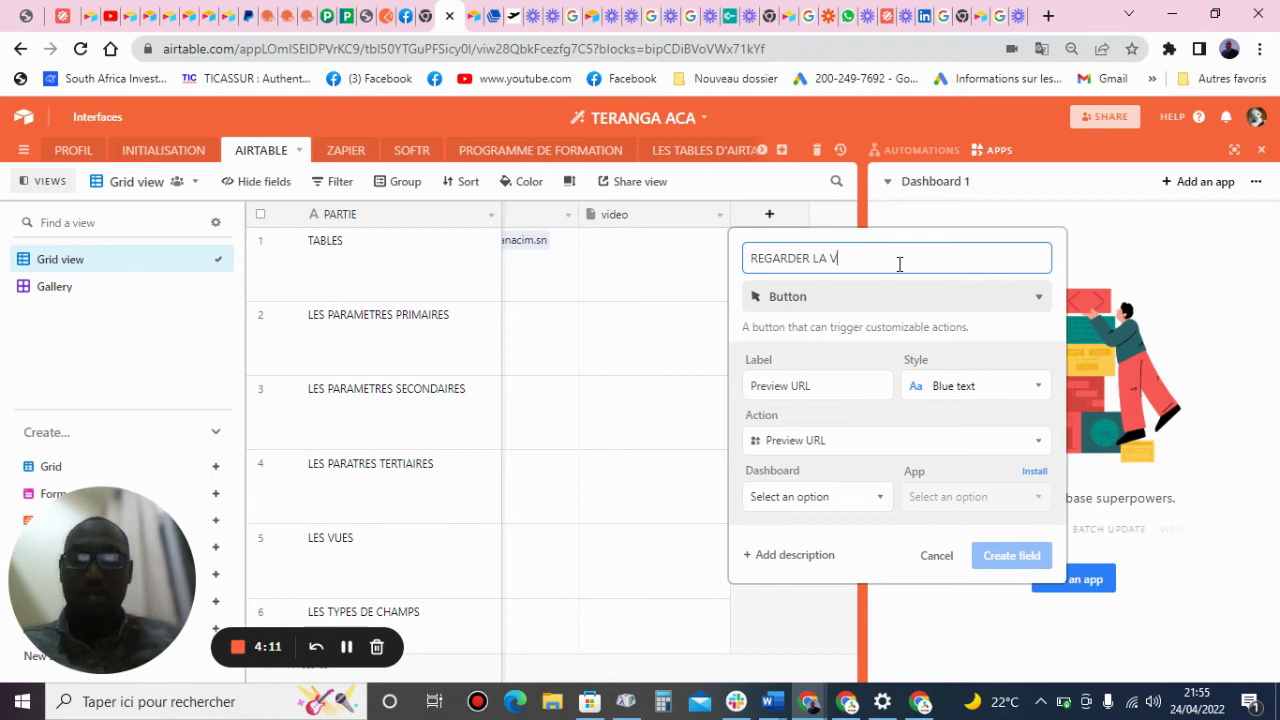
pyautogui.write('IDEO')
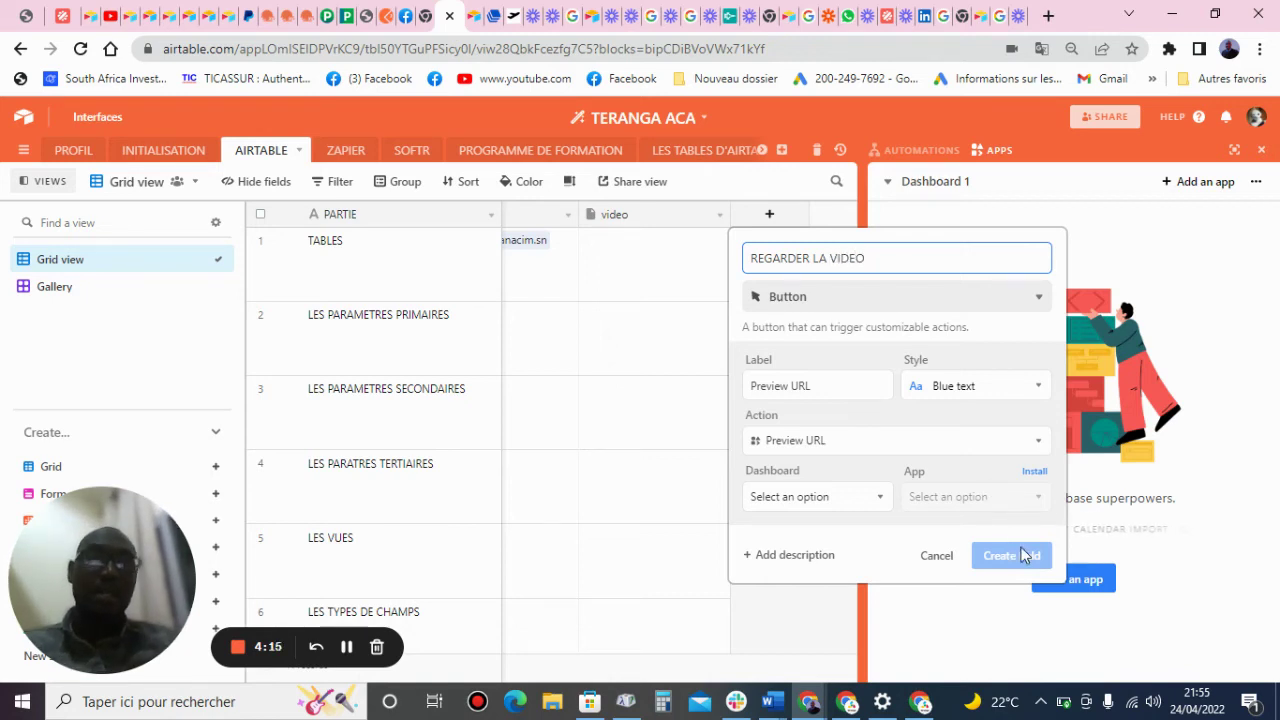
# Set the button's style to Solid red and choose Dashboard 1 as its dashboard
pyautogui.click(953, 392)
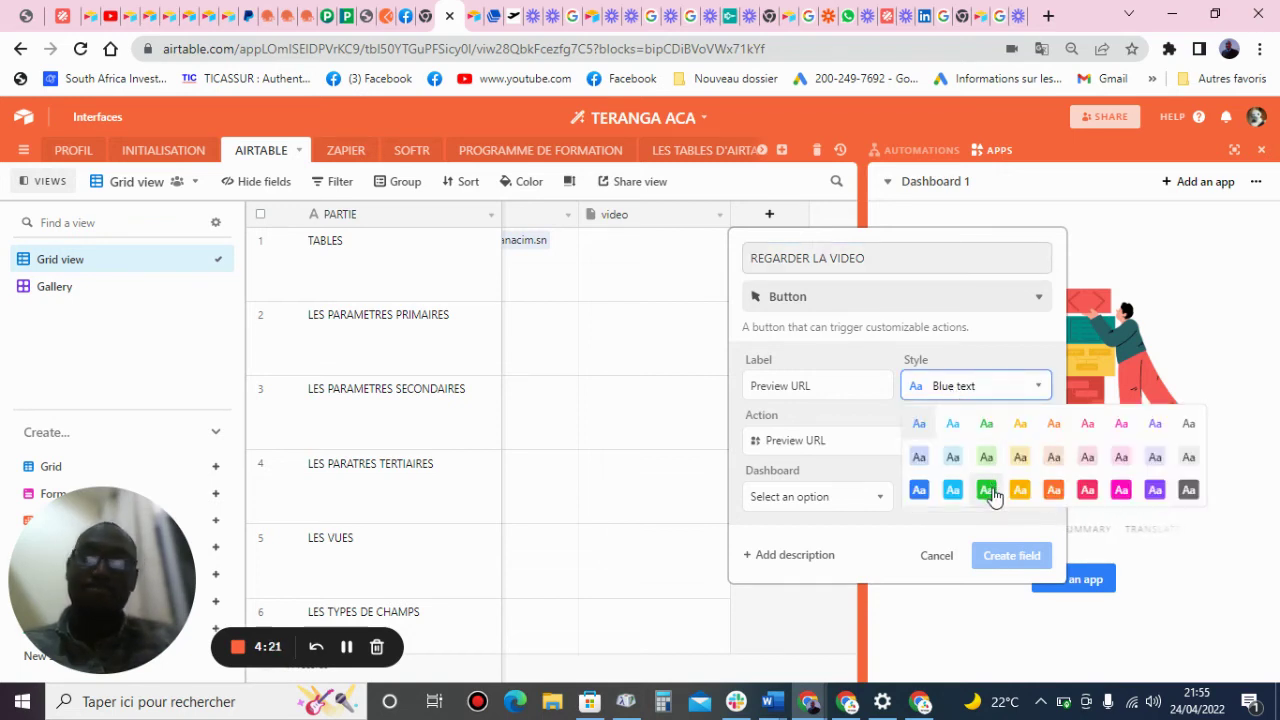
pyautogui.click(1087, 490)
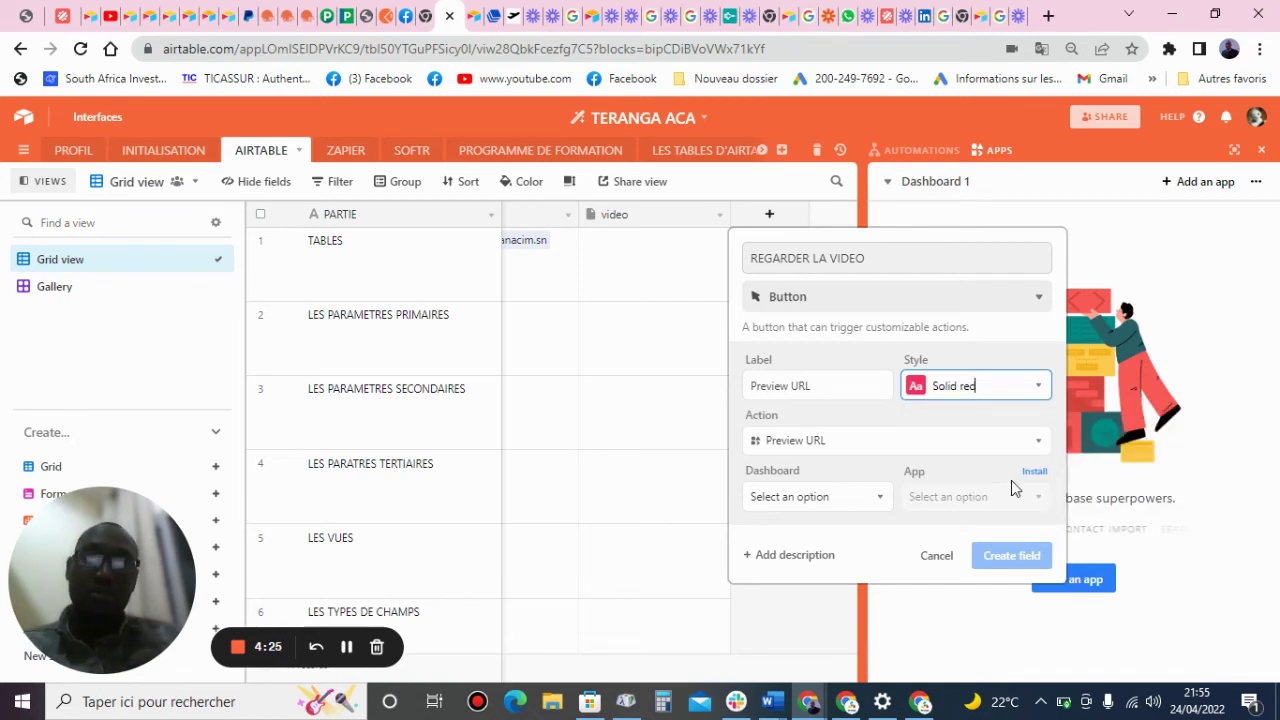
pyautogui.click(872, 500)
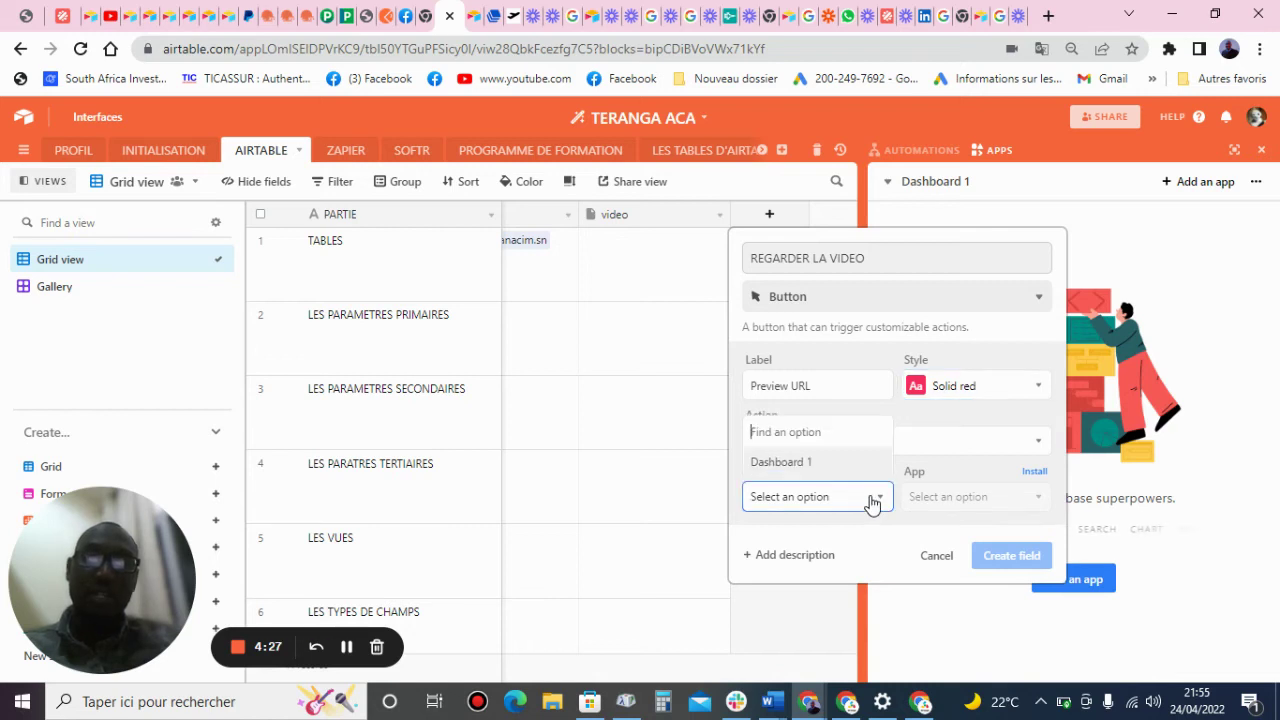
pyautogui.click(824, 463)
pyautogui.click(947, 508)
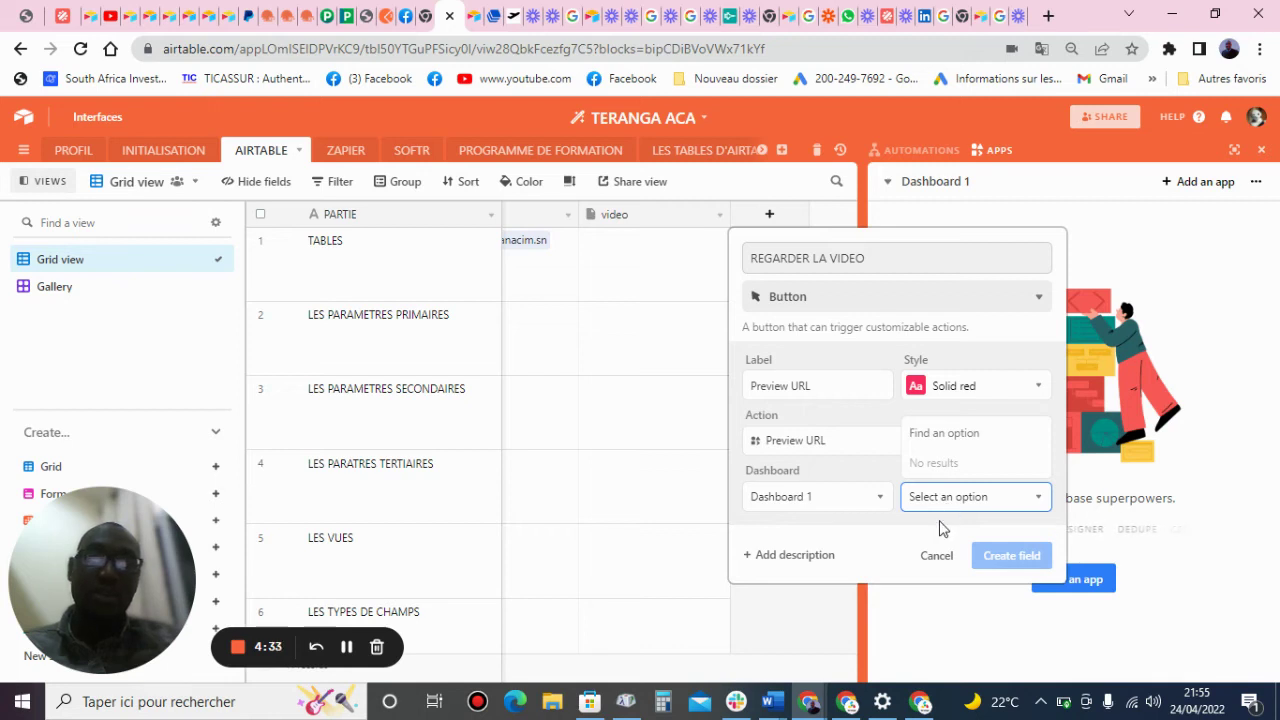
pyautogui.click(947, 505)
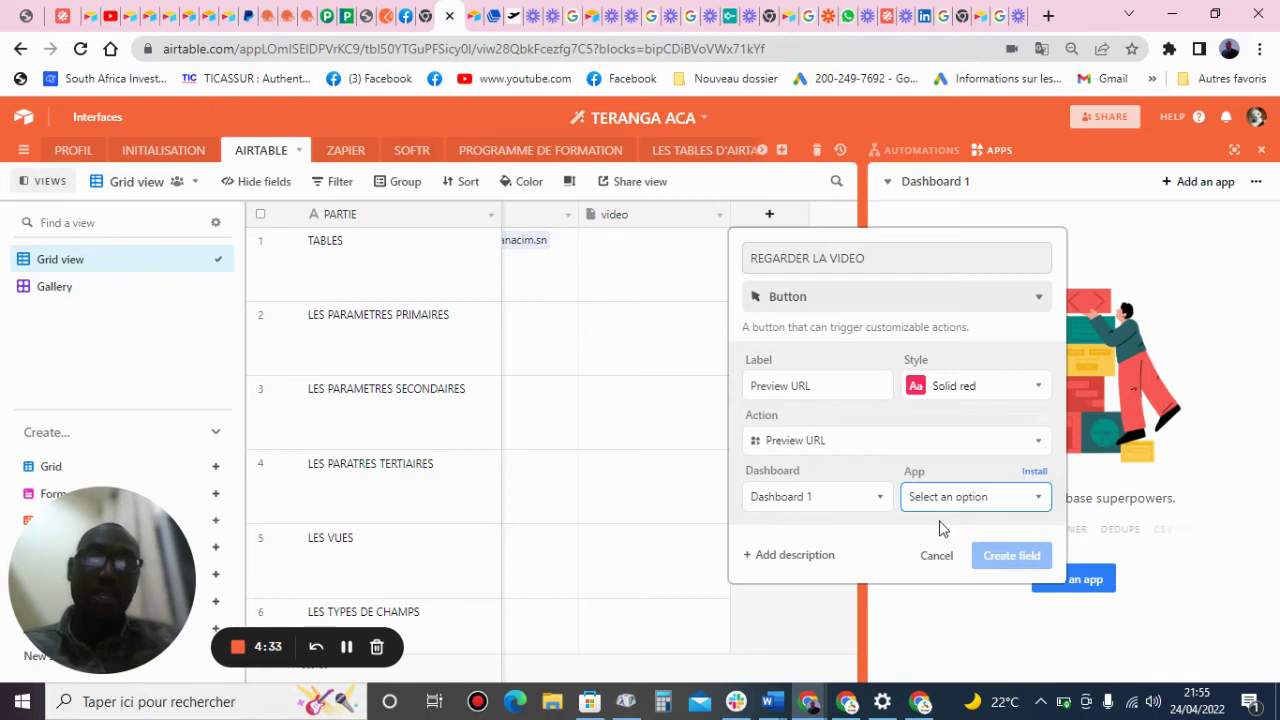
# Install the URL preview app for the button's action and create the field
pyautogui.click(1034, 472)
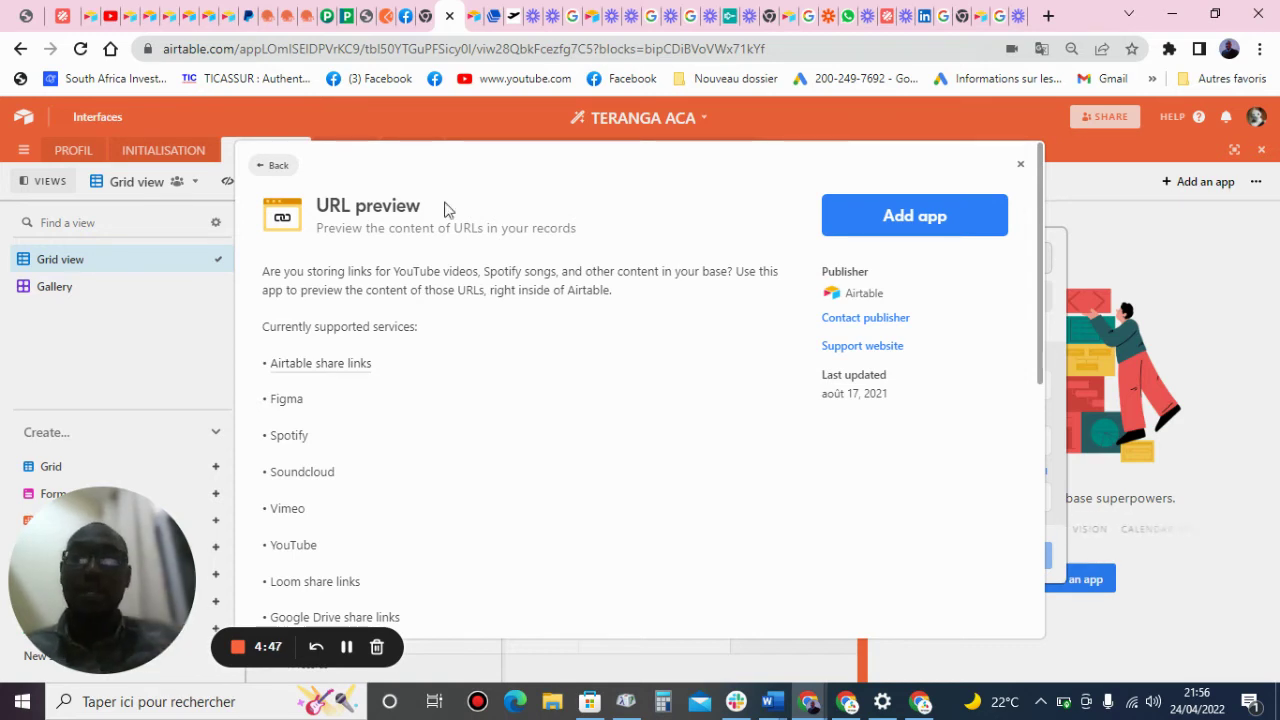
pyautogui.click(929, 227)
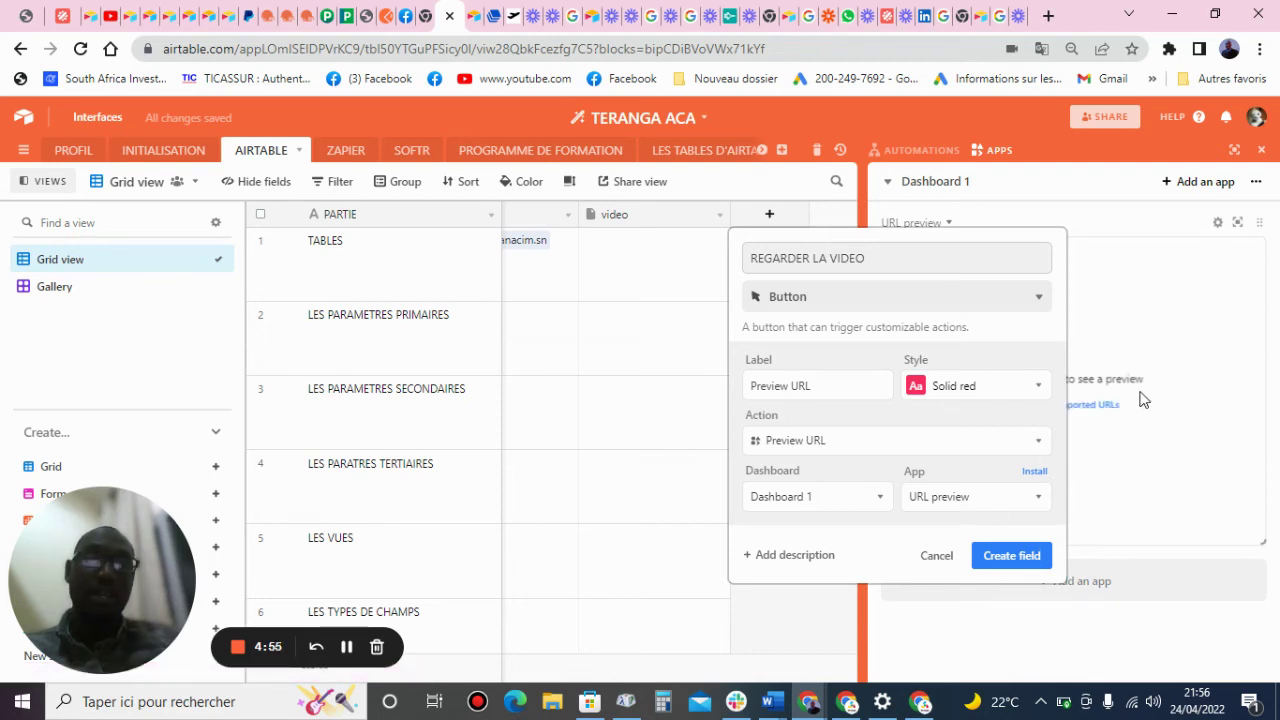
pyautogui.click(1012, 556)
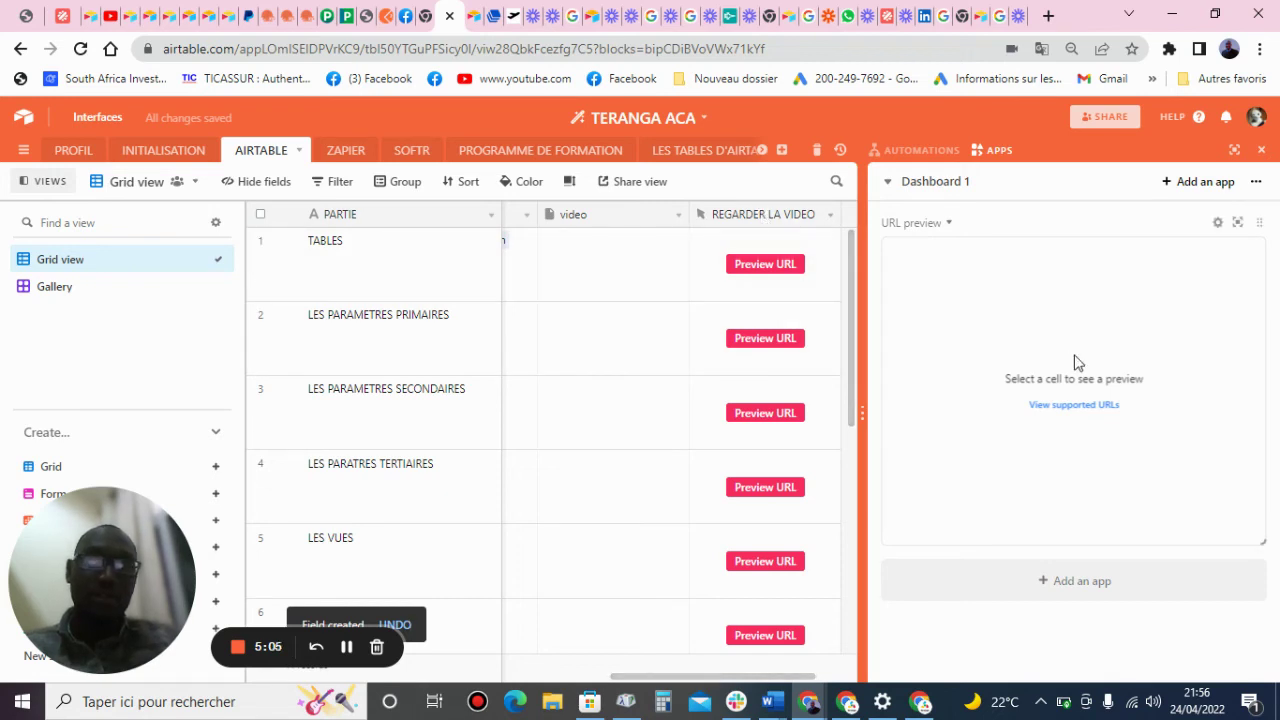
# Configure the URL preview app to use a specific field for previews, with table AIRTABLE and field VIDEO 1 AIRTABLE
pyautogui.click(1219, 224)
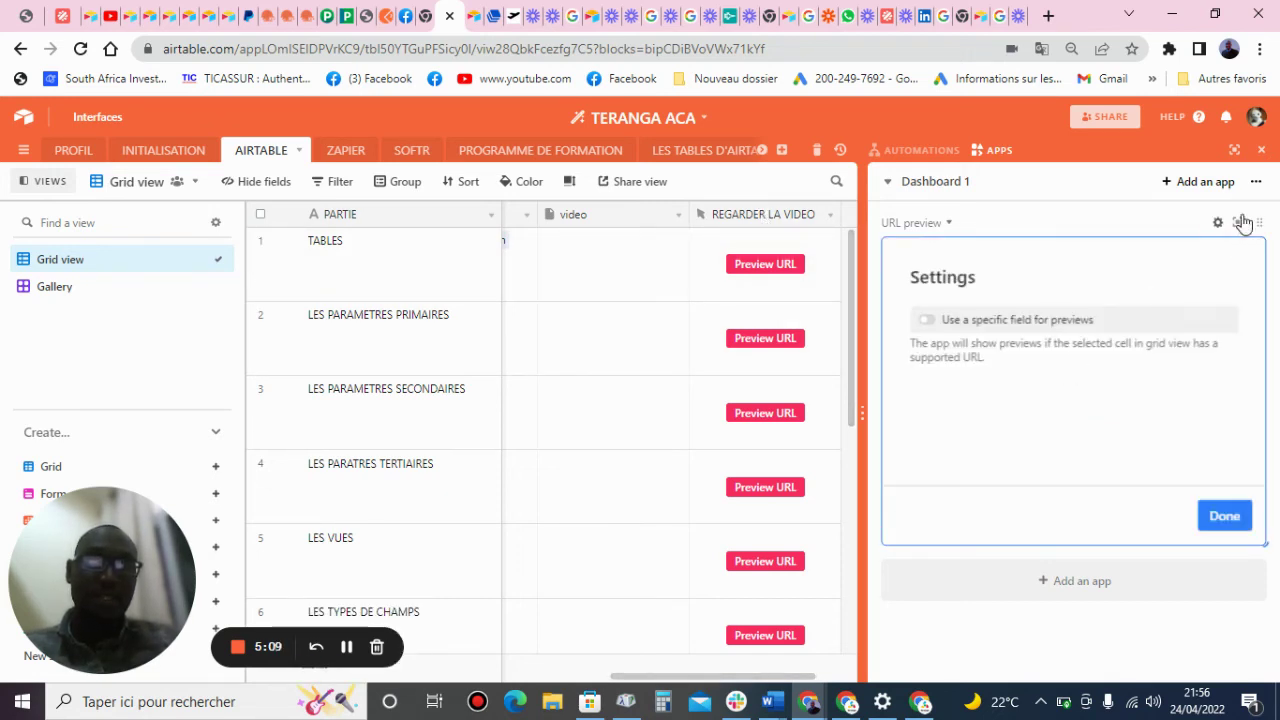
pyautogui.click(1240, 223)
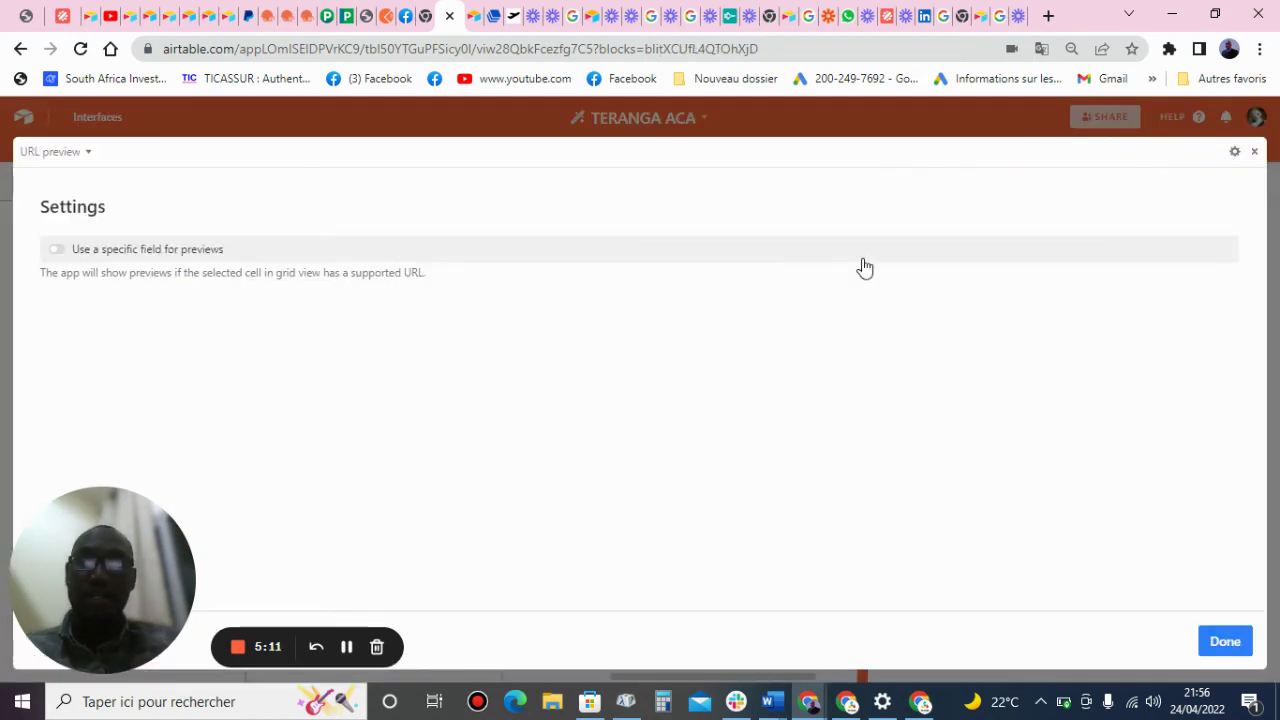
pyautogui.click(58, 250)
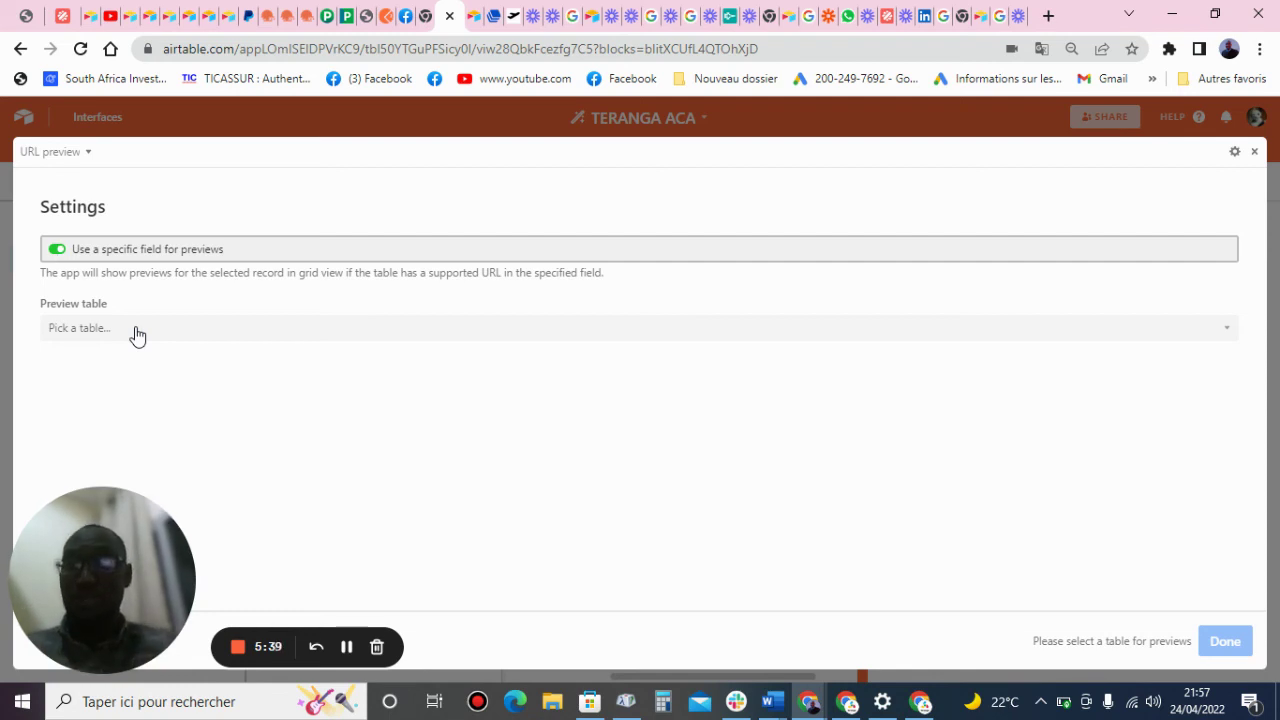
pyautogui.click(137, 330)
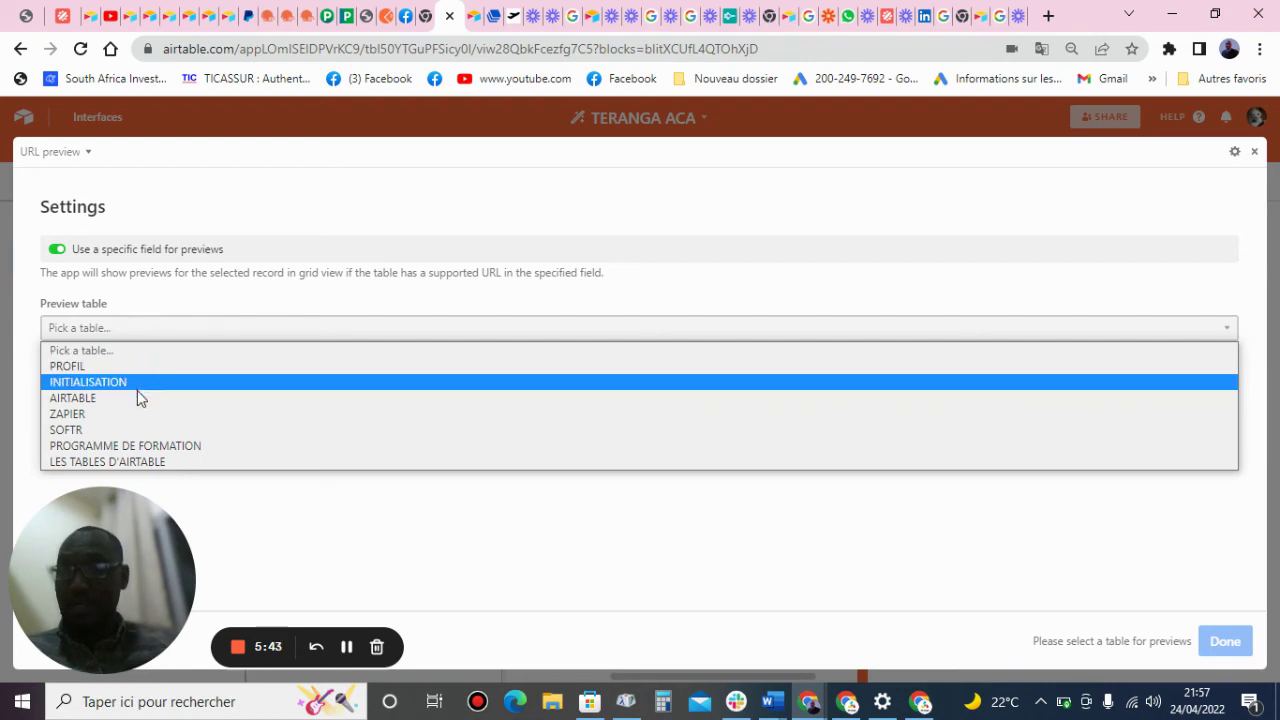
pyautogui.click(137, 397)
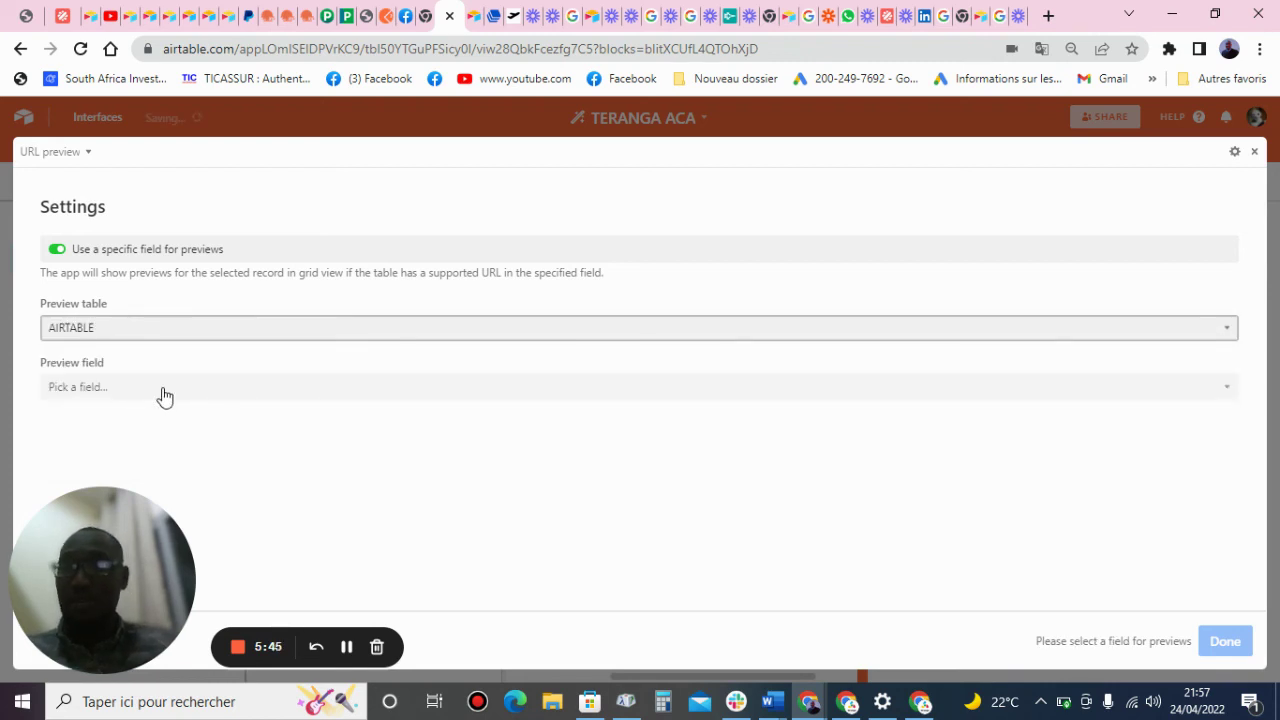
pyautogui.click(165, 390)
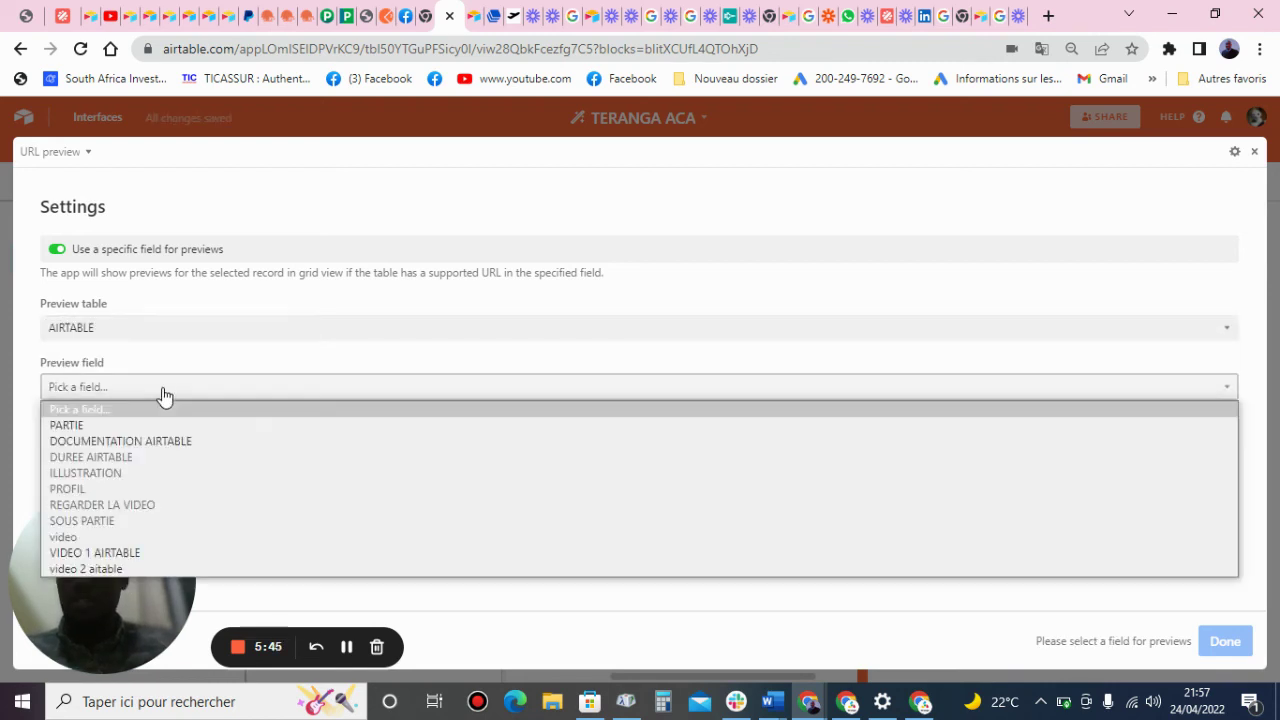
pyautogui.click(157, 554)
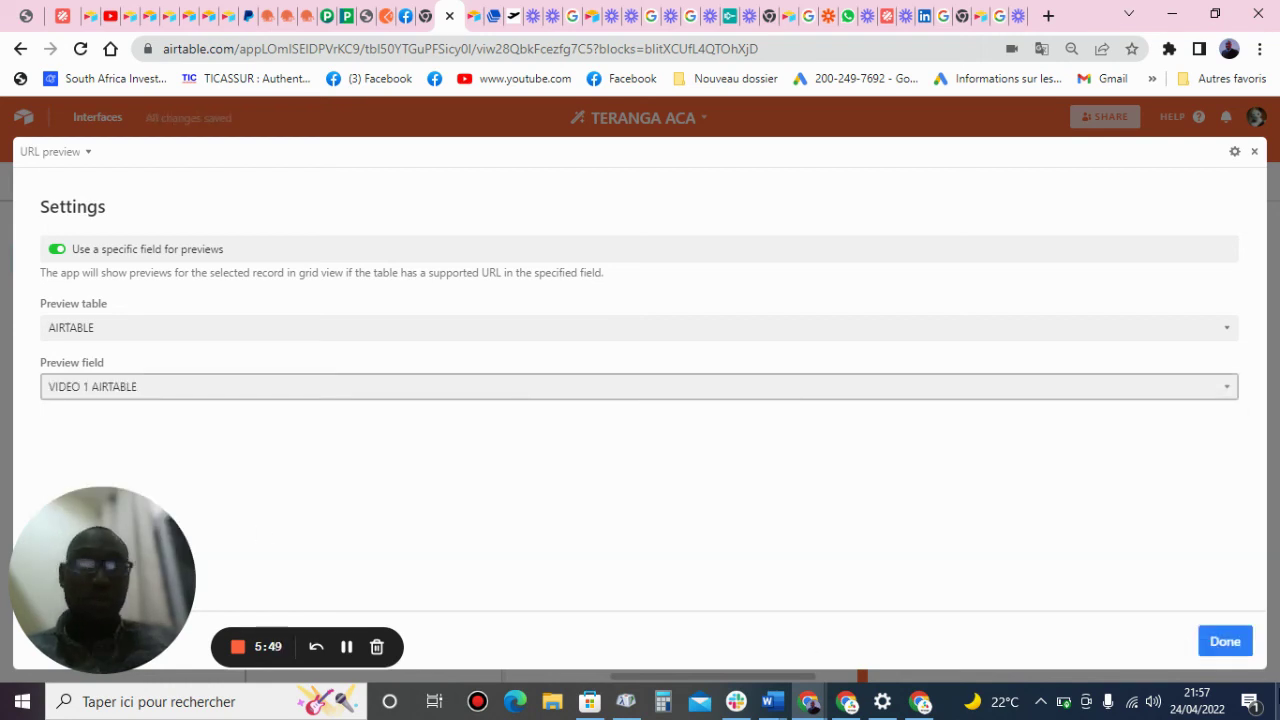
pyautogui.click(1227, 645)
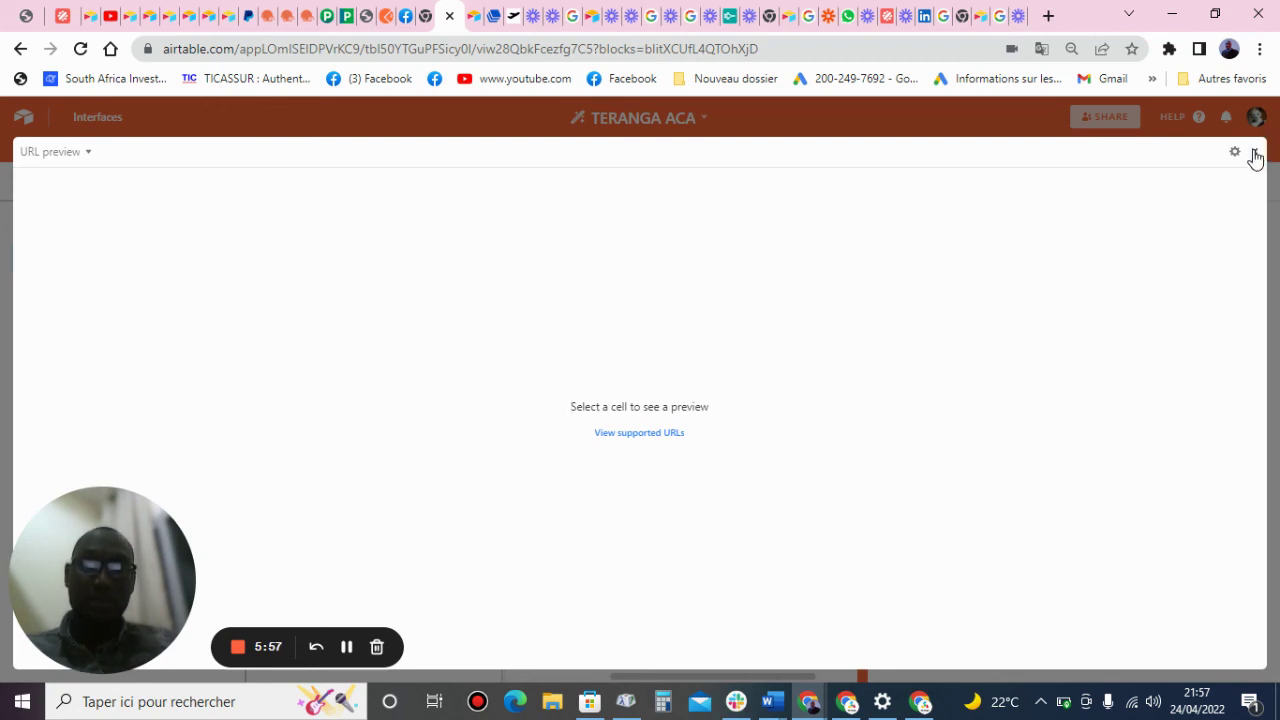
pyautogui.click(1255, 153)
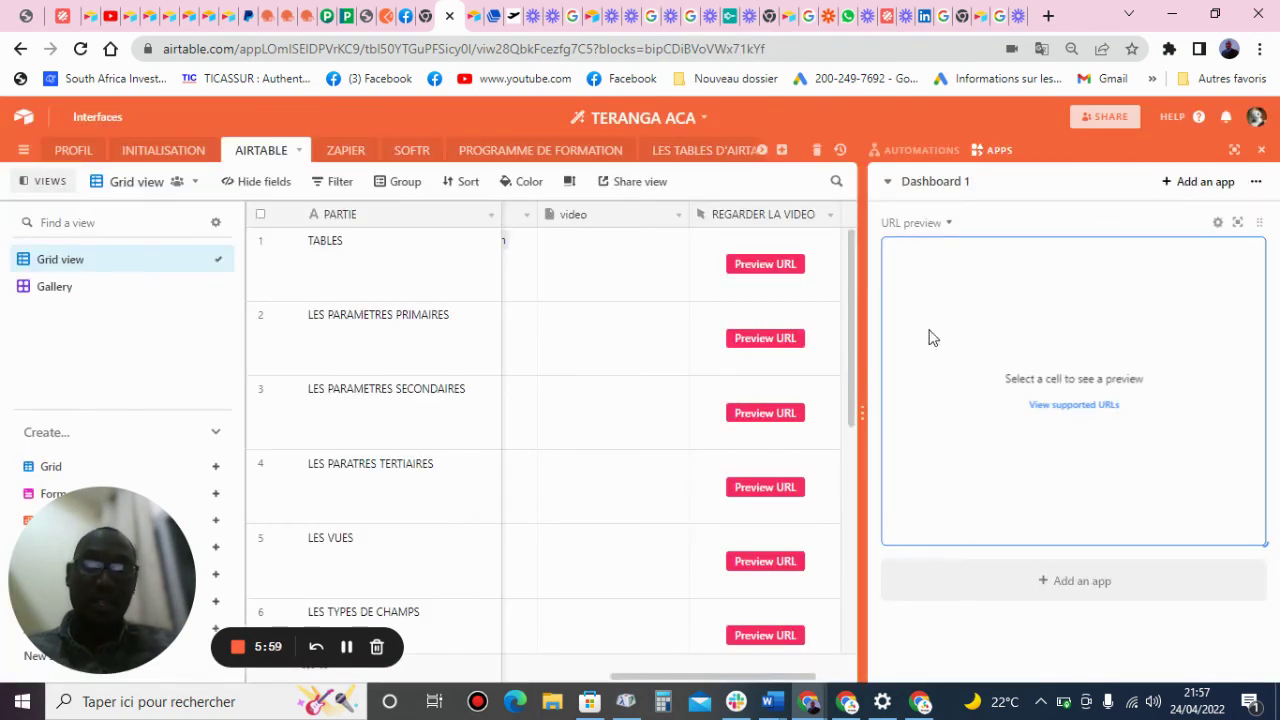
# Preview the TABLES record's video from its button, play it, and view it briefly in full screen
pyautogui.click(758, 266)
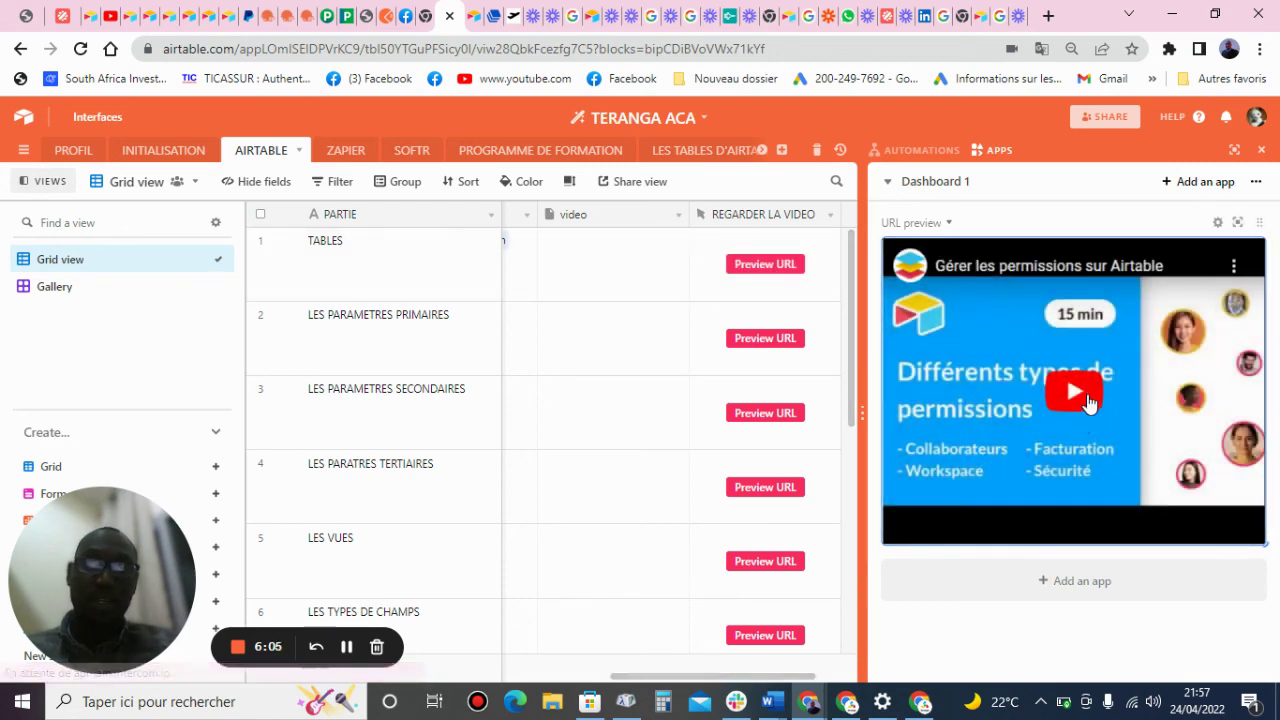
pyautogui.click(1088, 392)
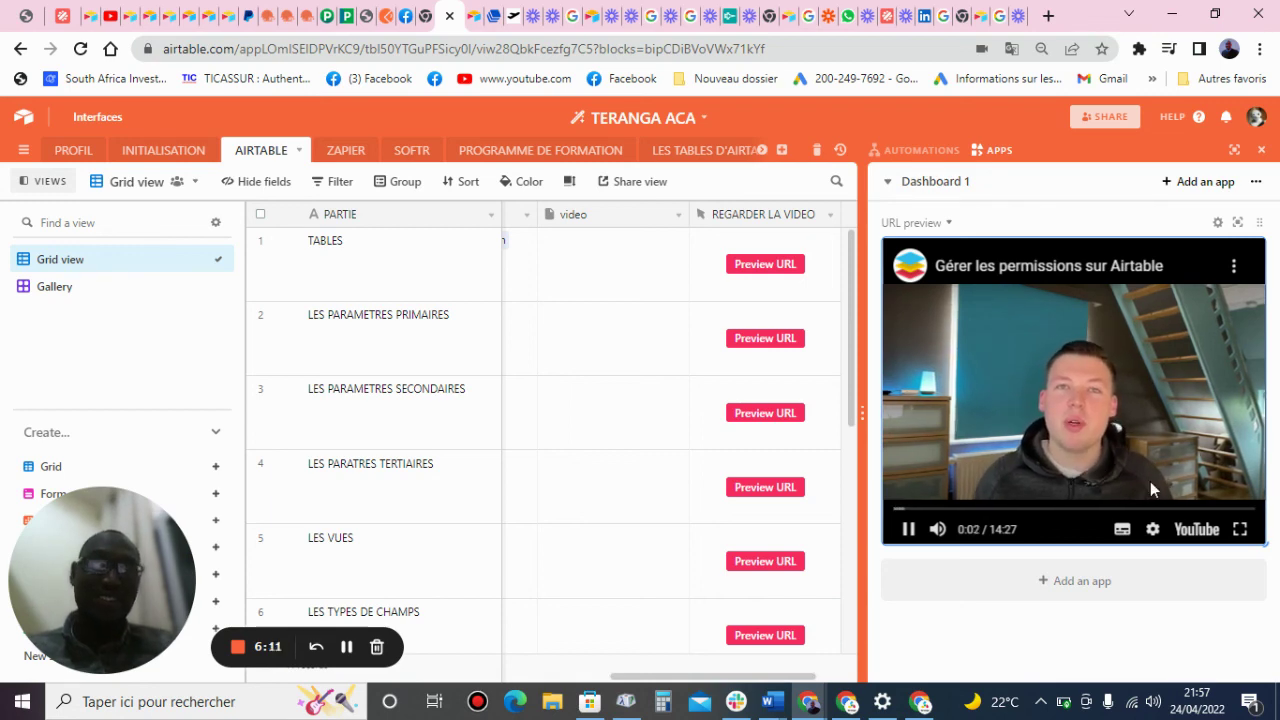
pyautogui.click(1238, 529)
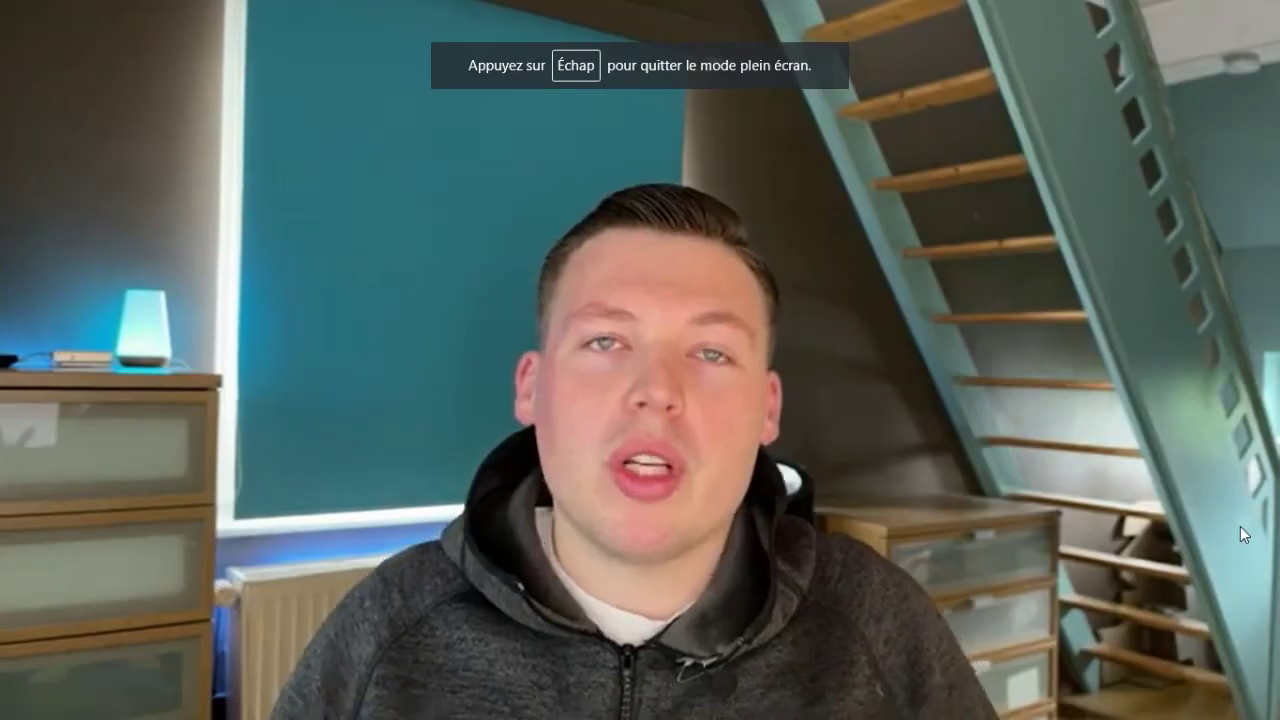
pyautogui.press('Escape')
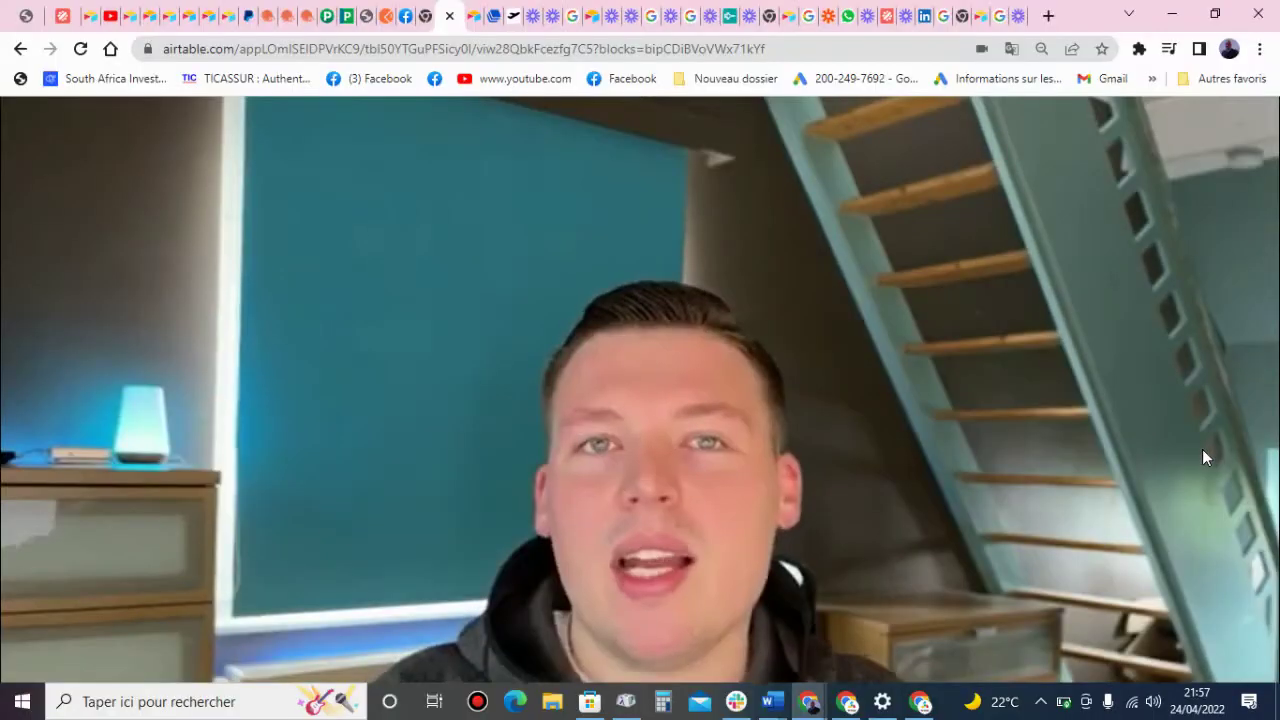